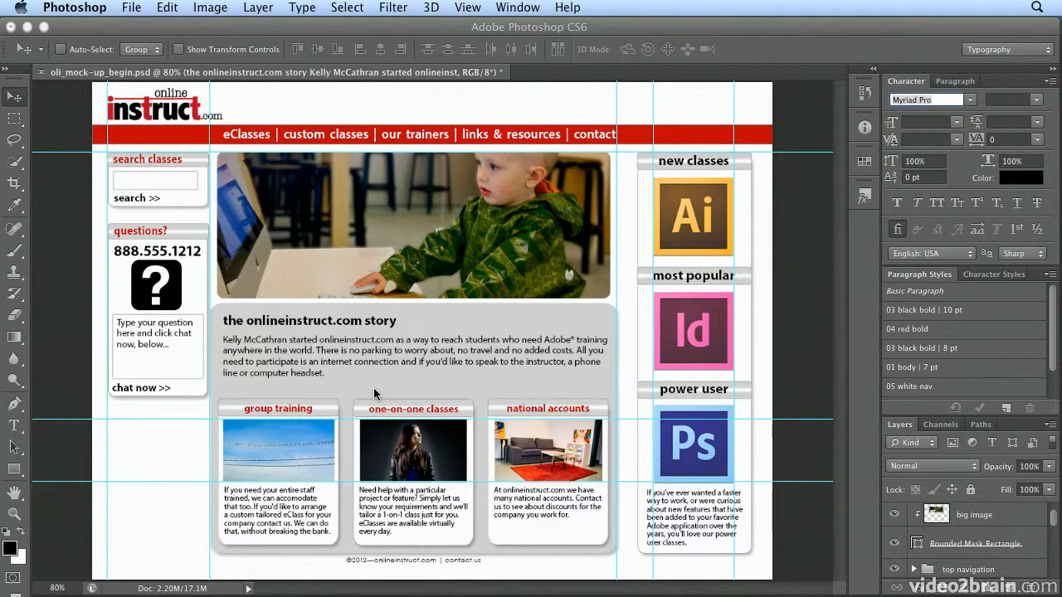
Select the words "onlineinstruct.com" in the body paragraph under the heading "the onlineinstruct.com story" with the Type tool.
{"action": "left_click", "coordinate": [15, 427]}
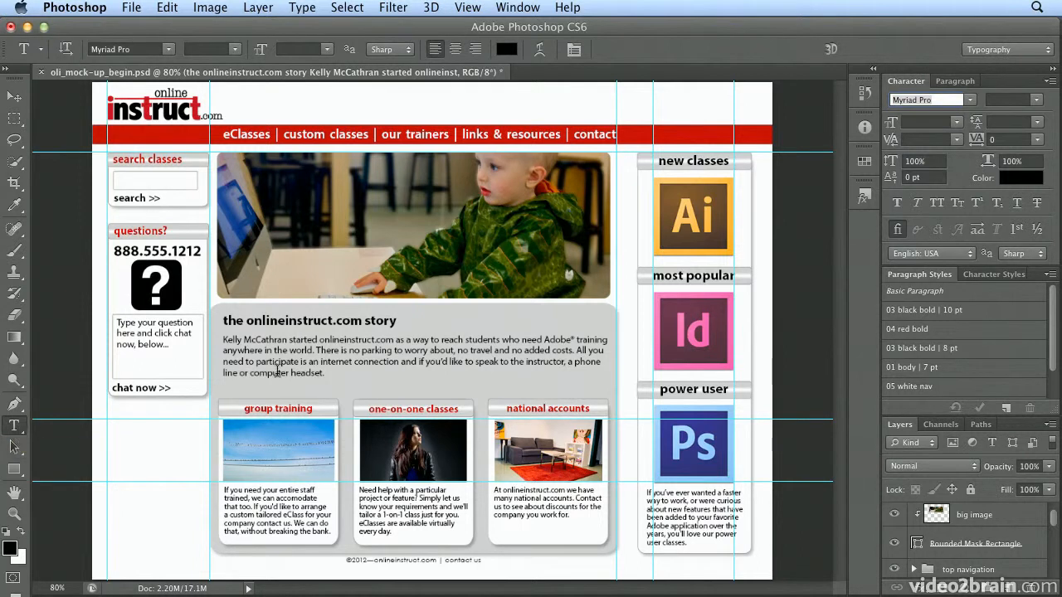
{"action": "double_click", "coordinate": [338, 339]}
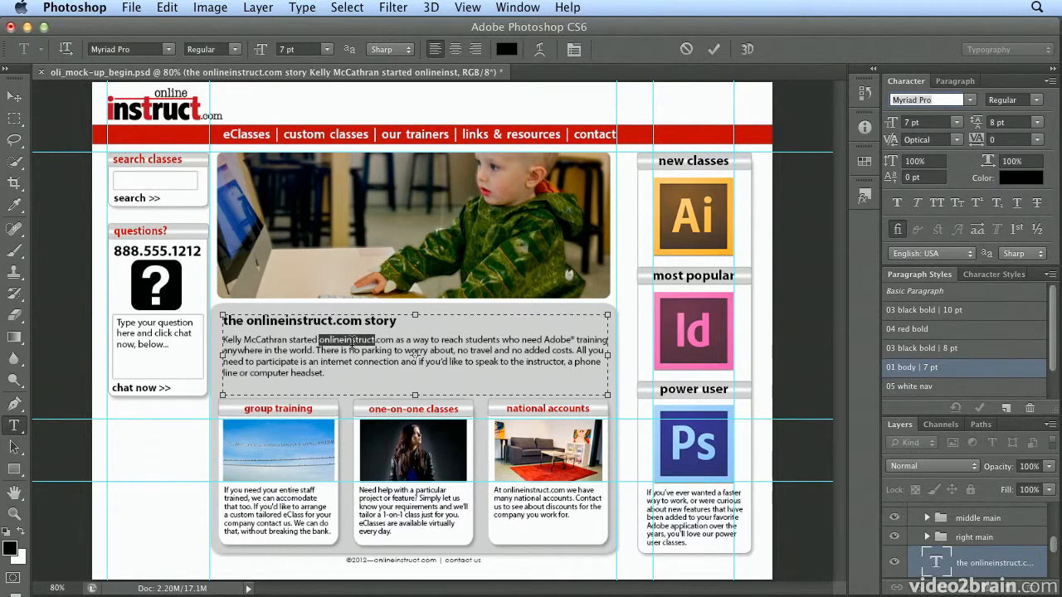
{"action": "key", "text": "super+plus"}
{"action": "key", "text": "super+plus"}
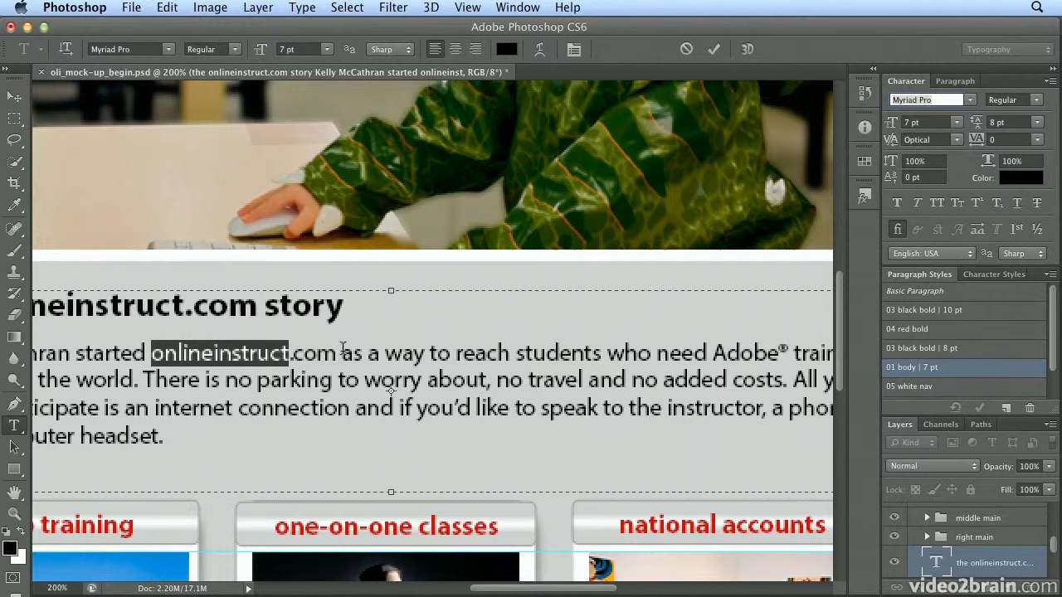
{"action": "left_click", "coordinate": [338, 352], "text": "shift"}
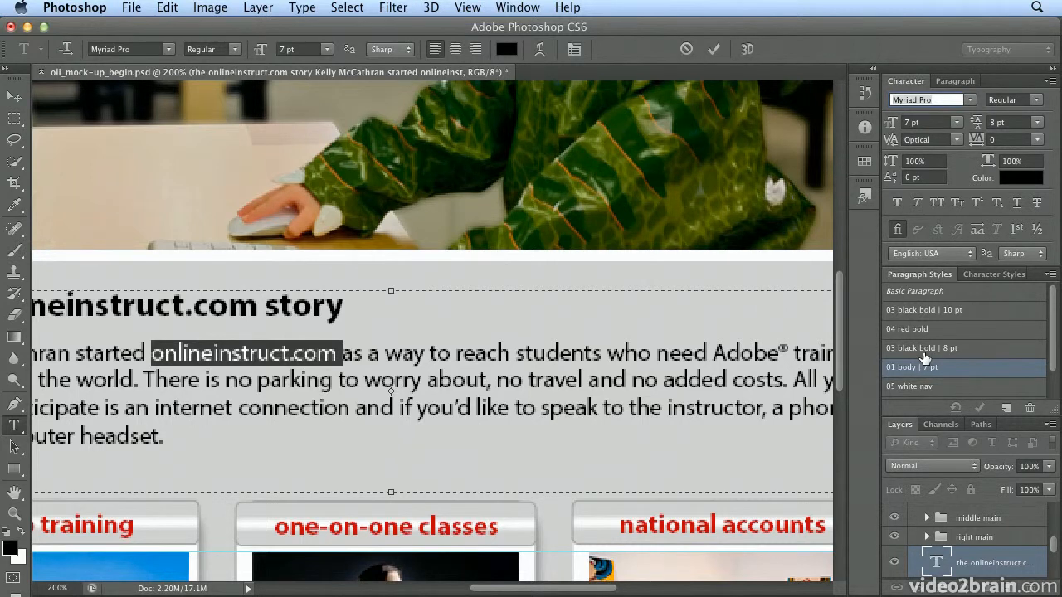
Create a new character style while the web address is selected and name the style "bold".
{"action": "key", "text": "super+0"}
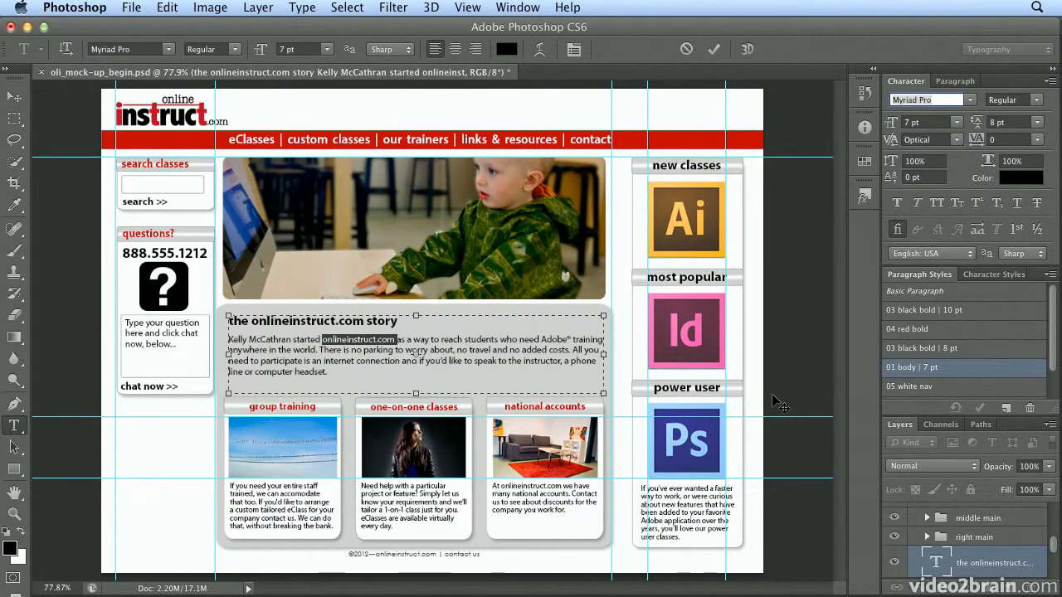
{"action": "left_click", "coordinate": [977, 277]}
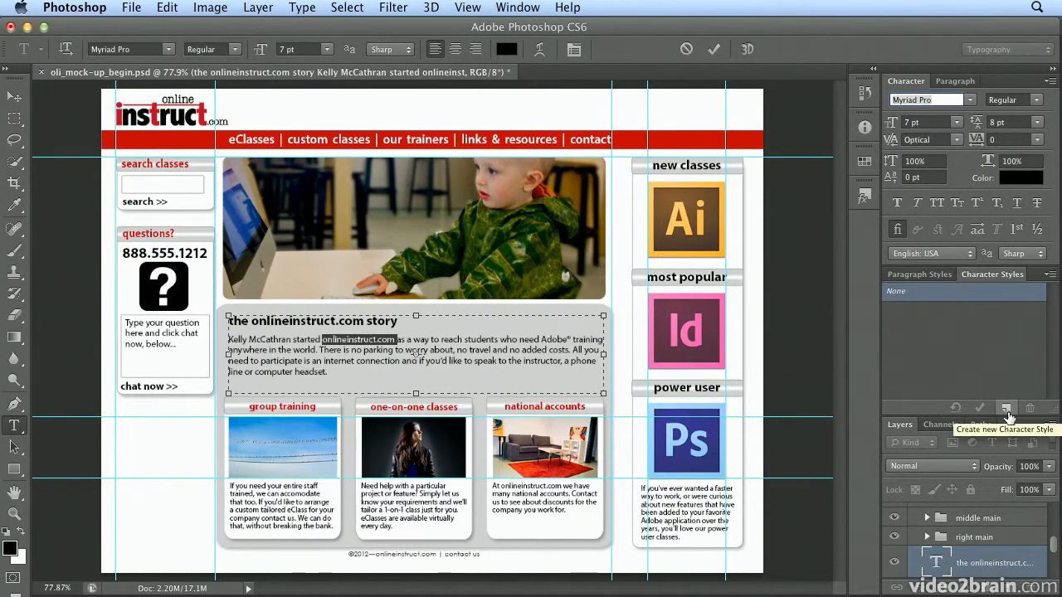
{"action": "left_click", "coordinate": [1006, 409]}
{"action": "left_click", "coordinate": [958, 311]}
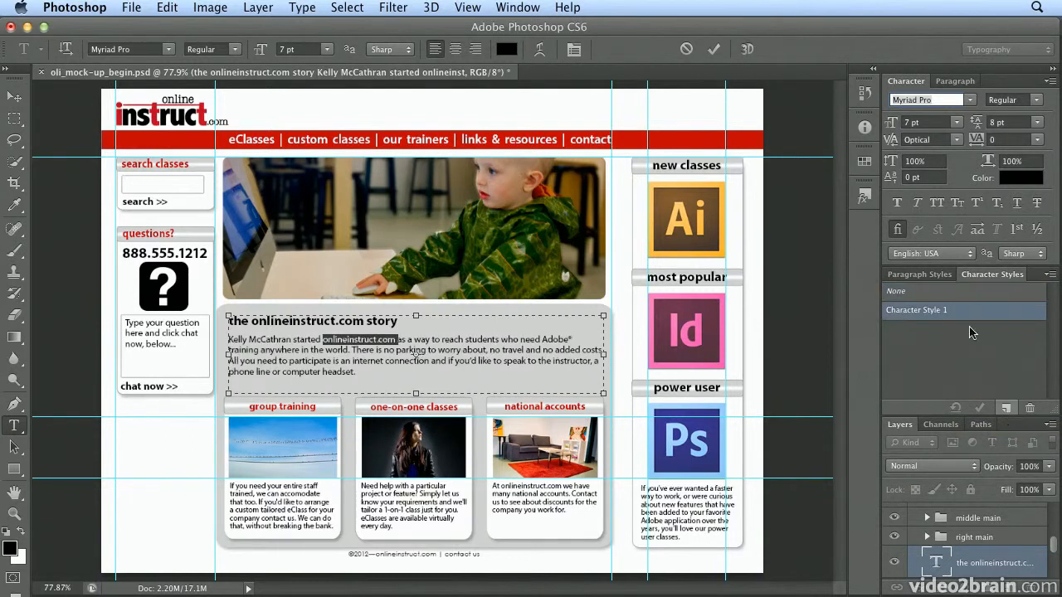
{"action": "double_click", "coordinate": [958, 310]}
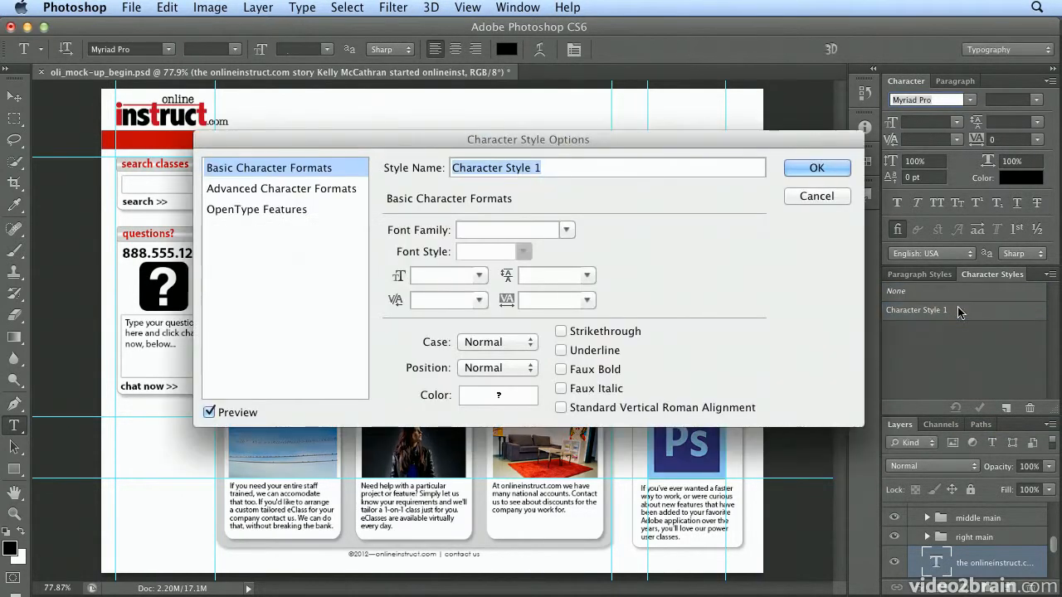
{"action": "type", "text": "bold"}
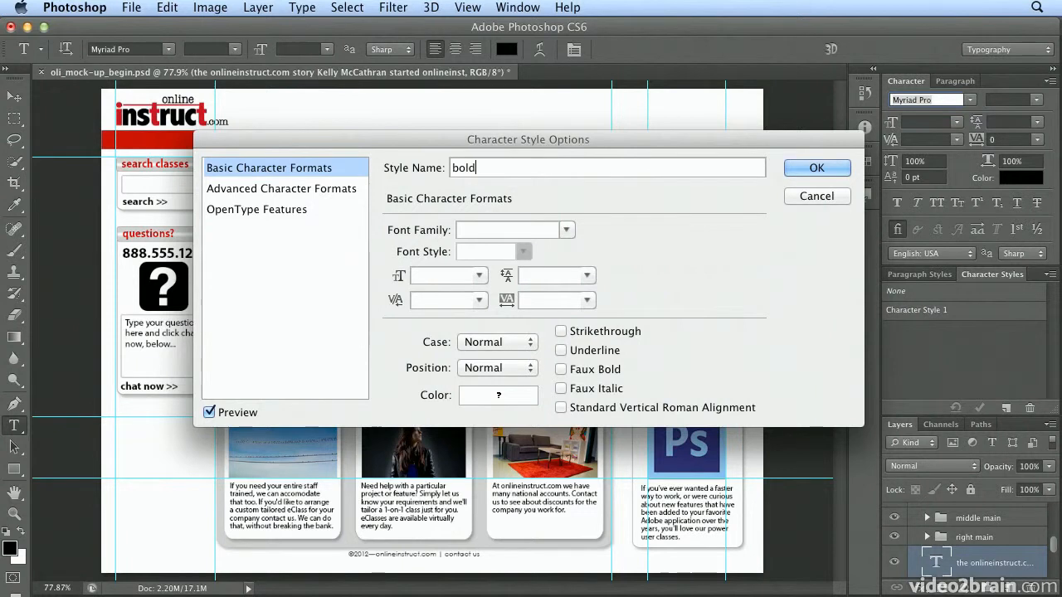
Set the "bold" character style's font family to Myriad Pro and its font style to Bold, and accept the options.
{"action": "left_click", "coordinate": [548, 229]}
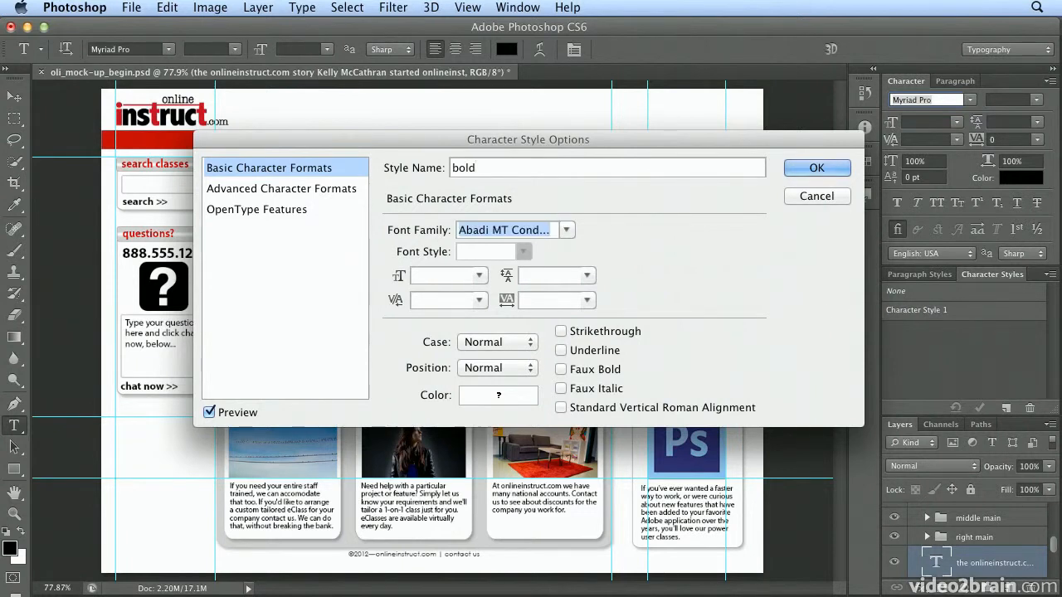
{"action": "left_click", "coordinate": [569, 232]}
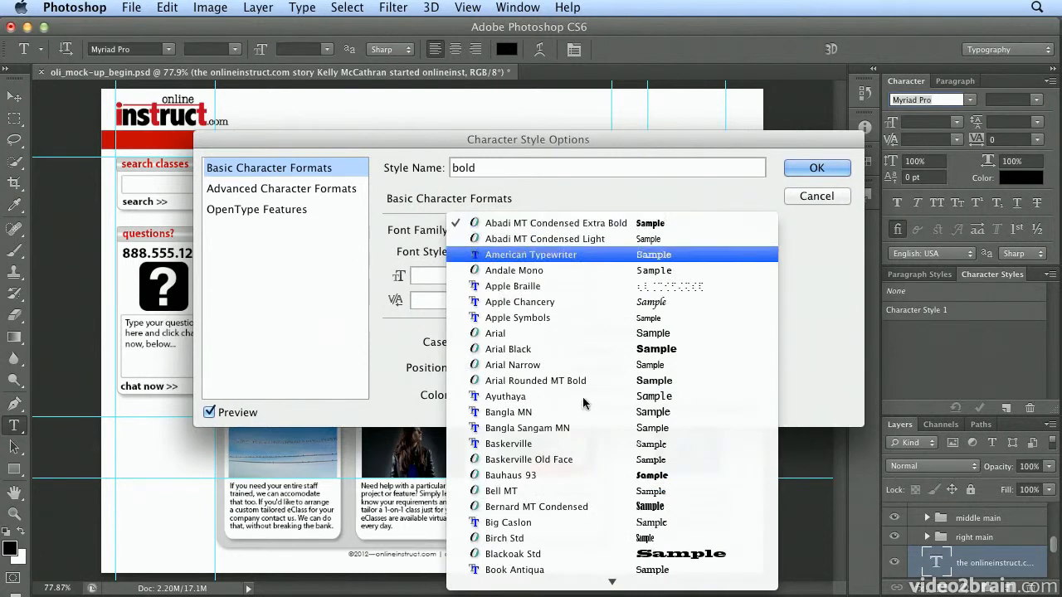
{"action": "mouse_move", "coordinate": [591, 583]}
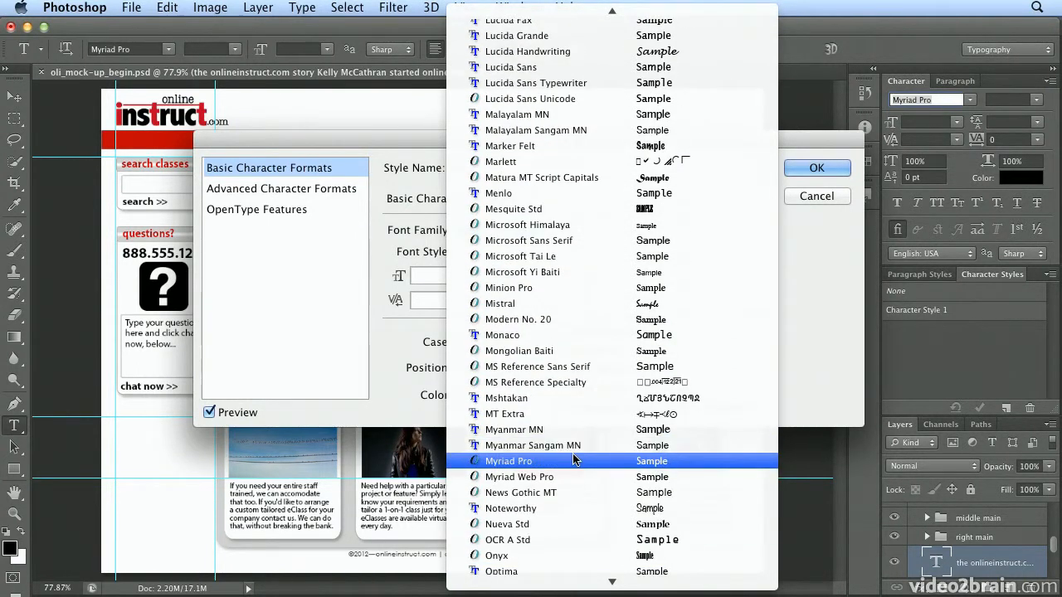
{"action": "left_click", "coordinate": [574, 460]}
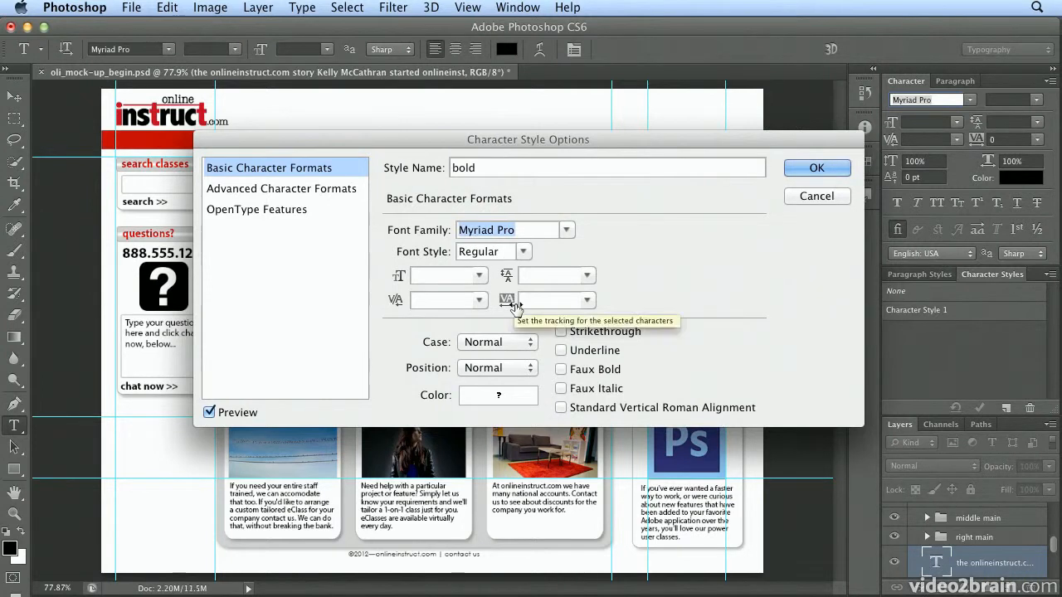
{"action": "left_click", "coordinate": [522, 252]}
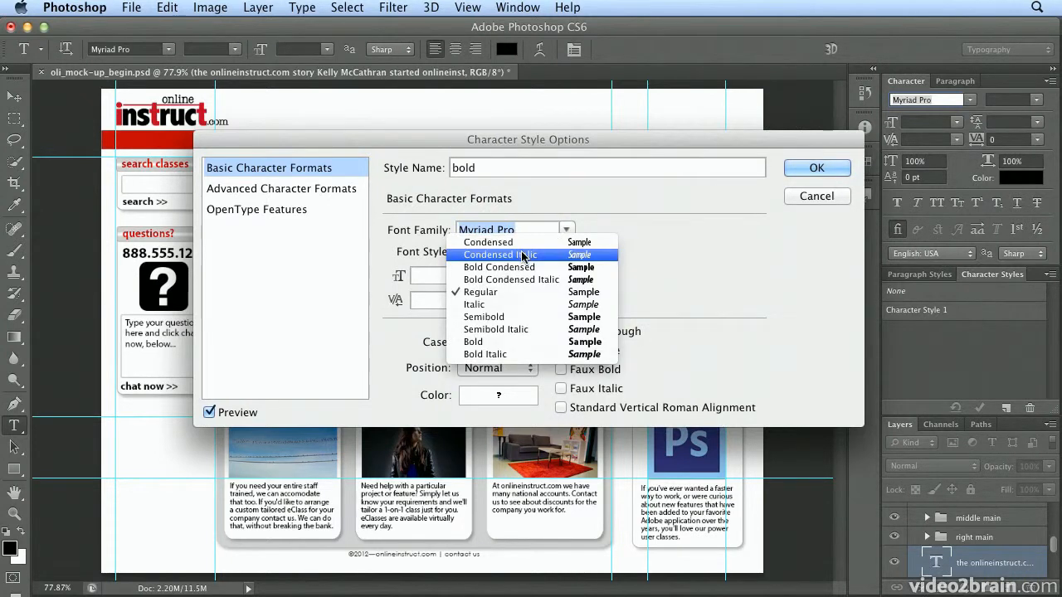
{"action": "left_click", "coordinate": [516, 343]}
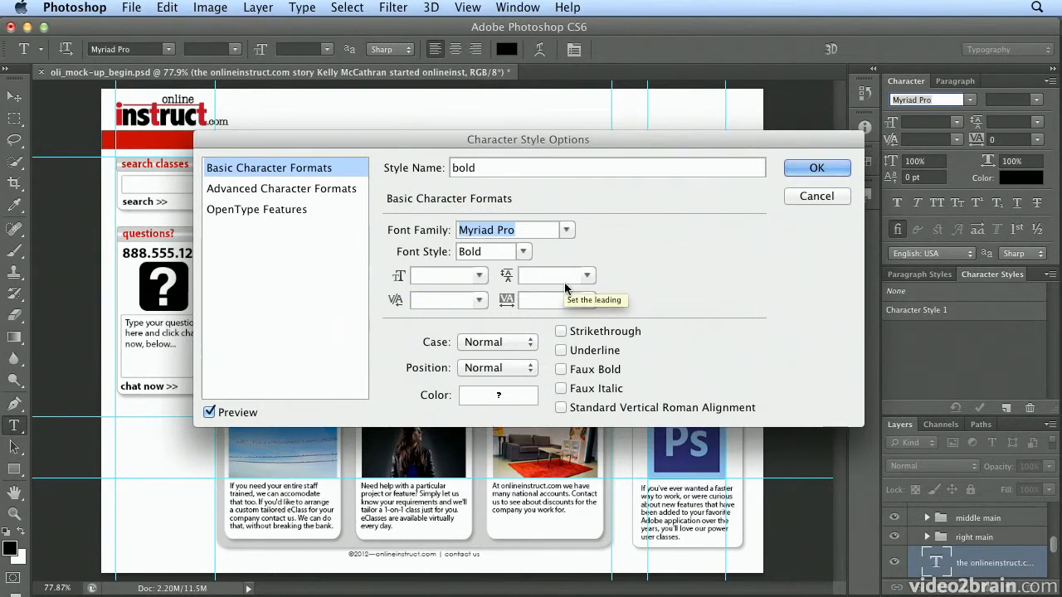
{"action": "left_click", "coordinate": [792, 168]}
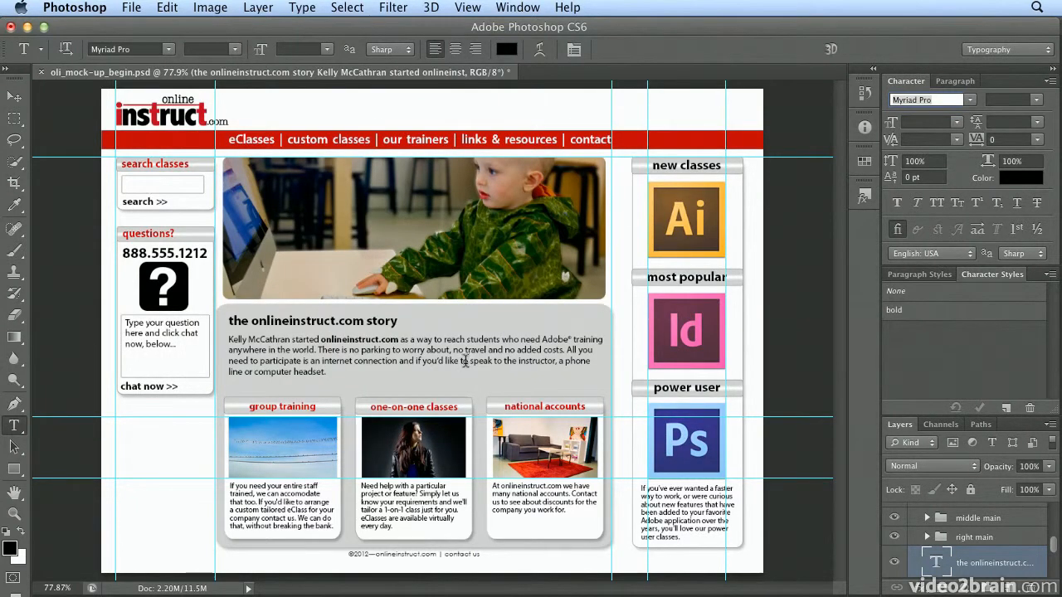
Check which character style is applied to "onlineinstruct.com" in the story paragraph, and leave text editing.
{"action": "left_click", "coordinate": [359, 340]}
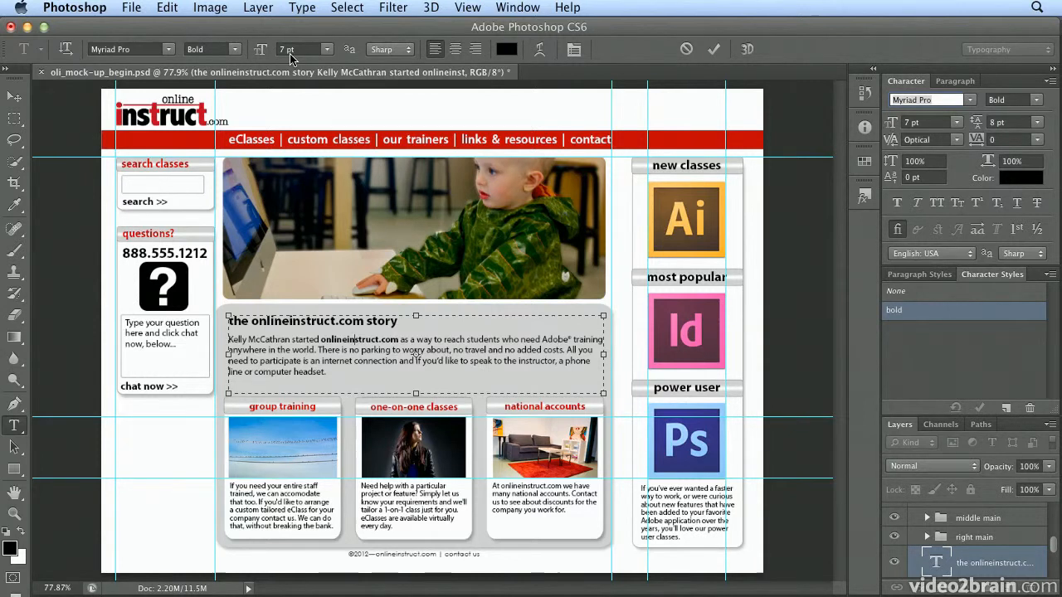
{"action": "left_click", "coordinate": [14, 99]}
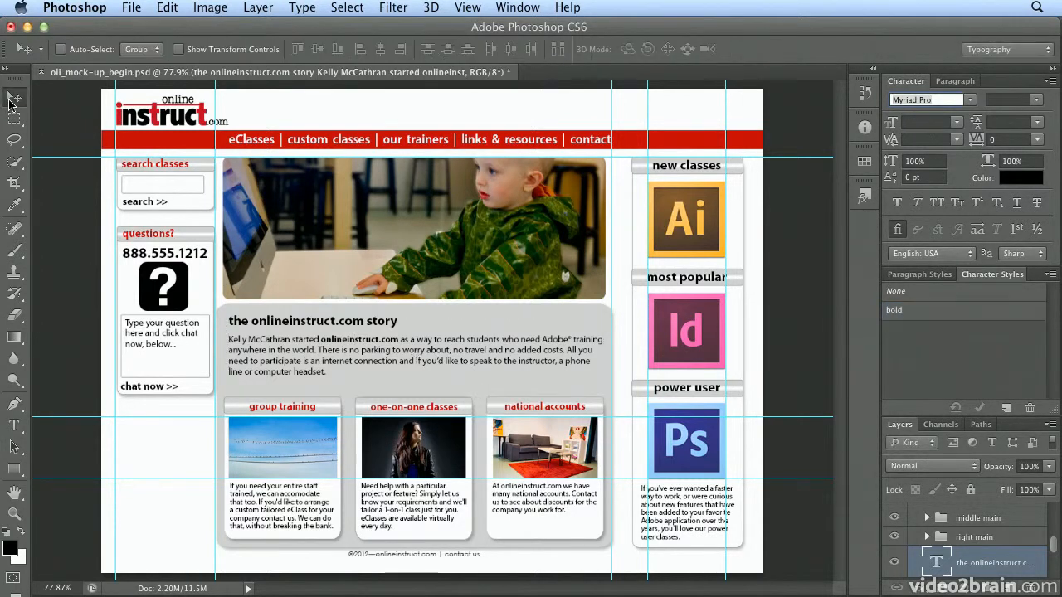
Select the words "onlineinstruct.com" in the description text of the national accounts box with the Type tool.
{"action": "left_click", "coordinate": [14, 427]}
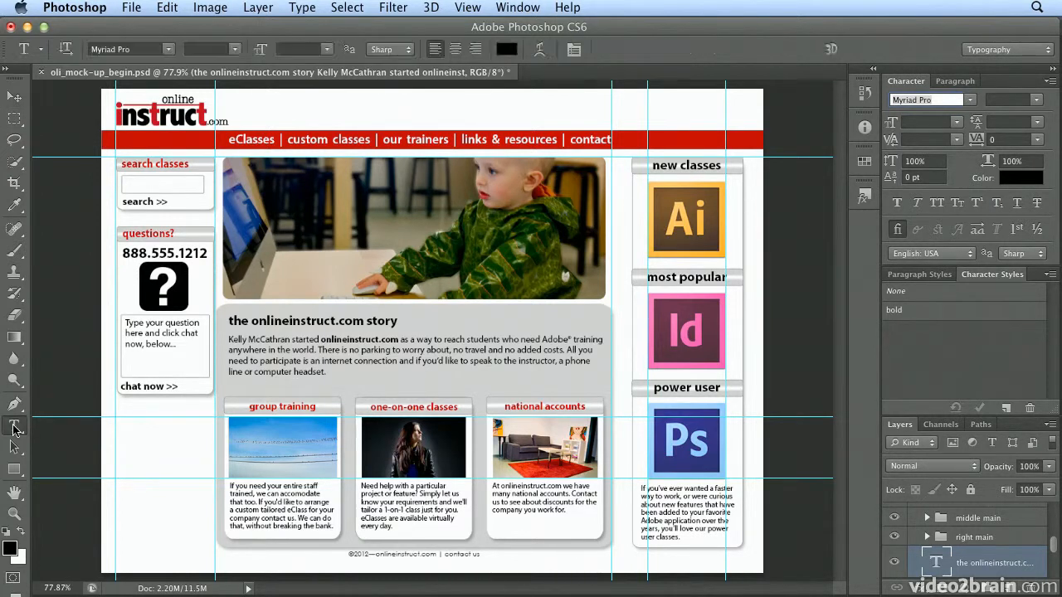
{"action": "double_click", "coordinate": [522, 486]}
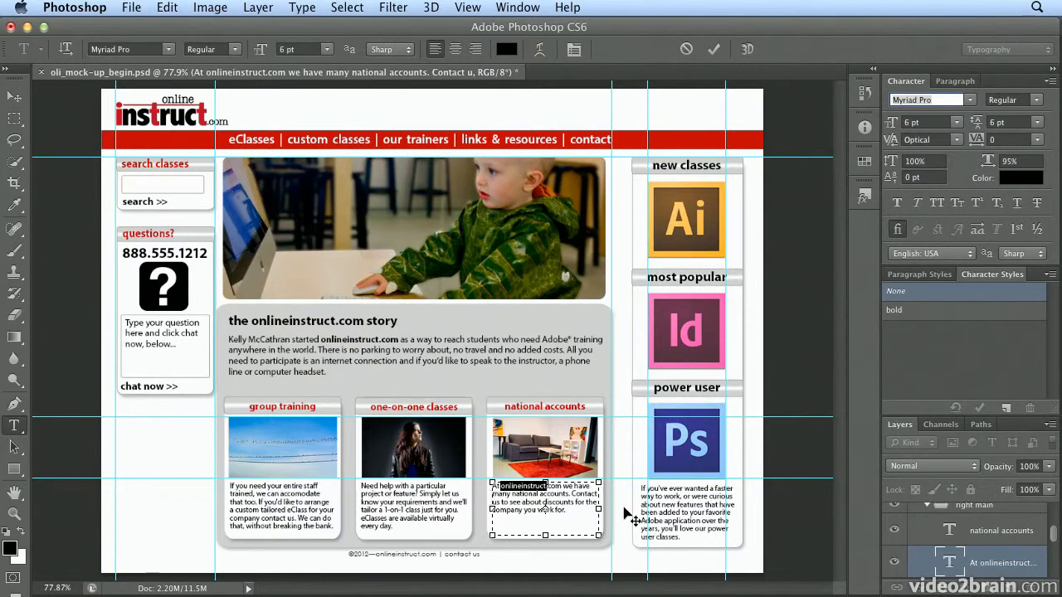
{"action": "key", "text": "super+equal"}
{"action": "key", "text": "super+equal"}
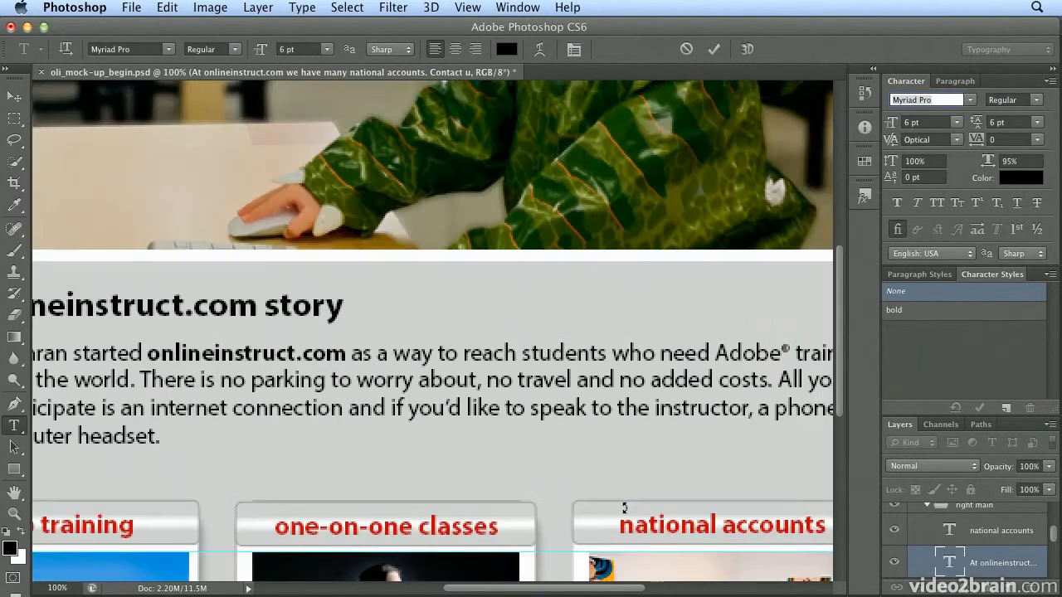
{"action": "scroll", "coordinate": [628, 515], "scroll_direction": "down", "scroll_amount": 2}
{"action": "scroll", "coordinate": [628, 515], "scroll_direction": "down", "scroll_amount": 5}
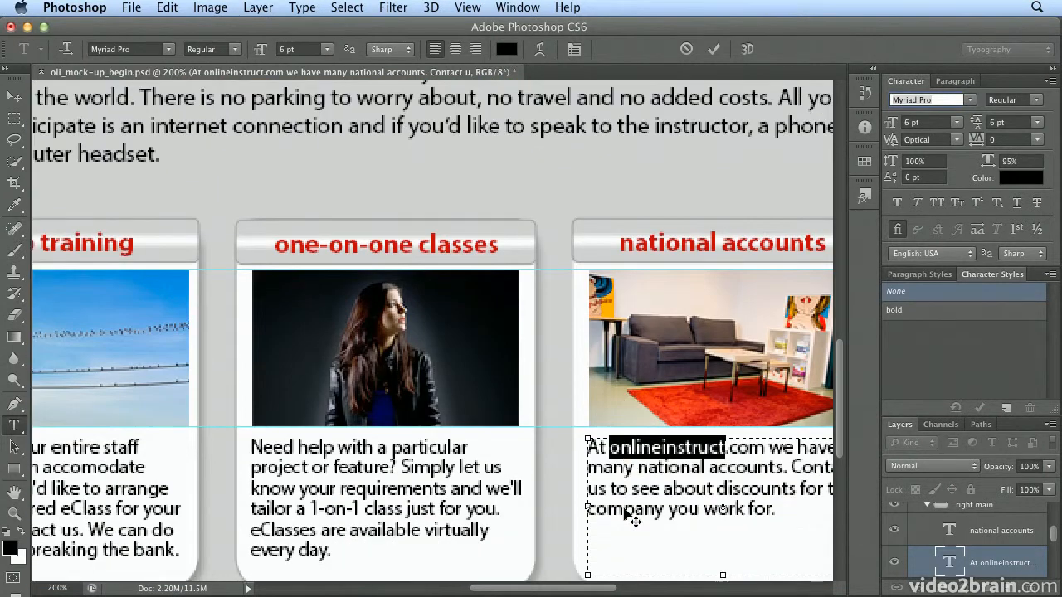
{"action": "left_click", "coordinate": [764, 448], "text": "shift"}
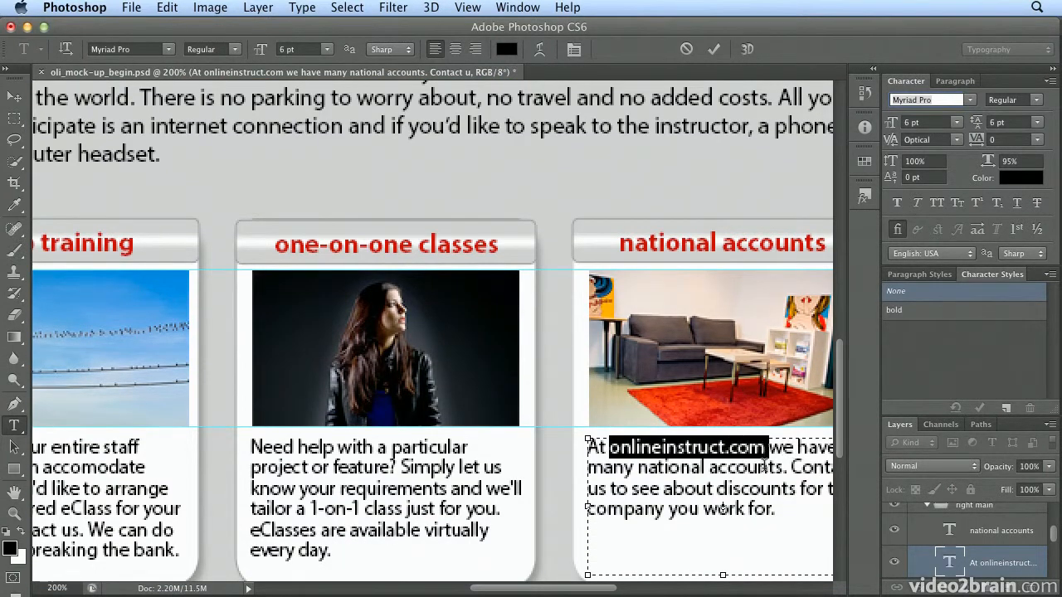
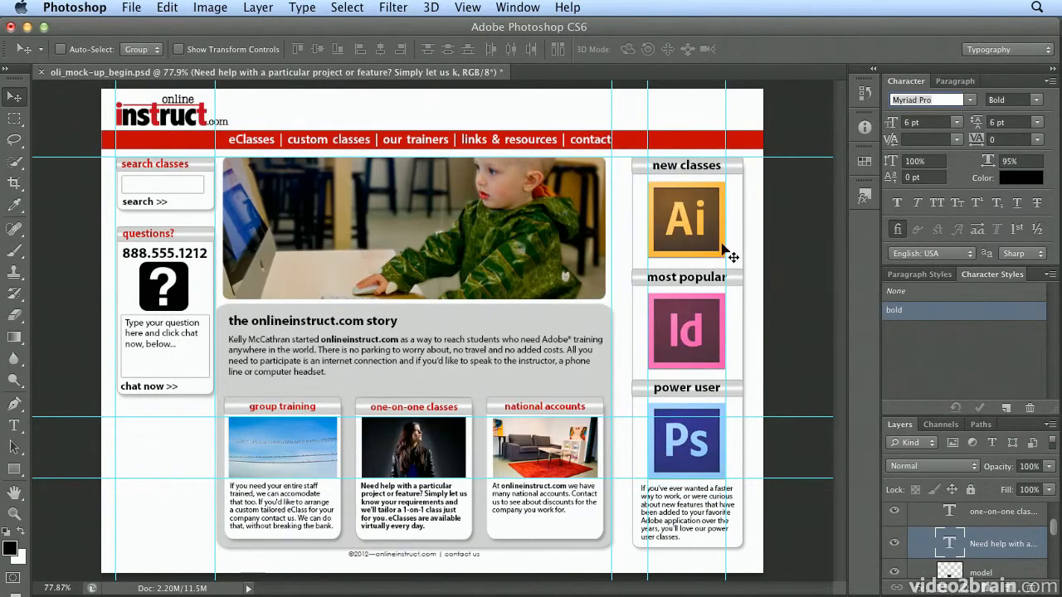
Undo the bold formatting of the whole one-on-one classes description, and check the character style on "1-on-1 class" in it.
{"action": "left_click", "coordinate": [159, 8]}
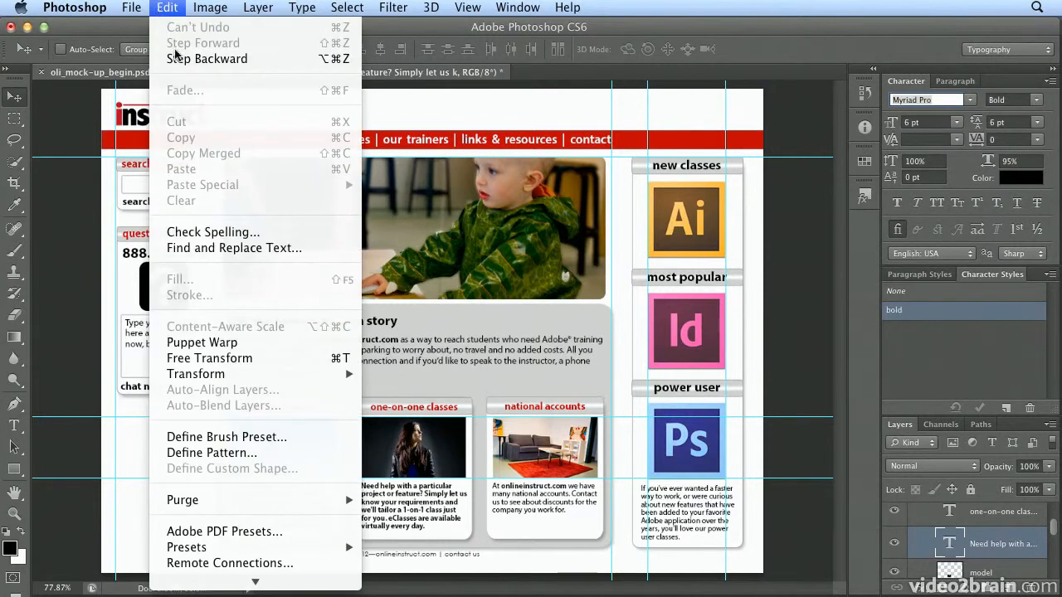
{"action": "left_click", "coordinate": [183, 59]}
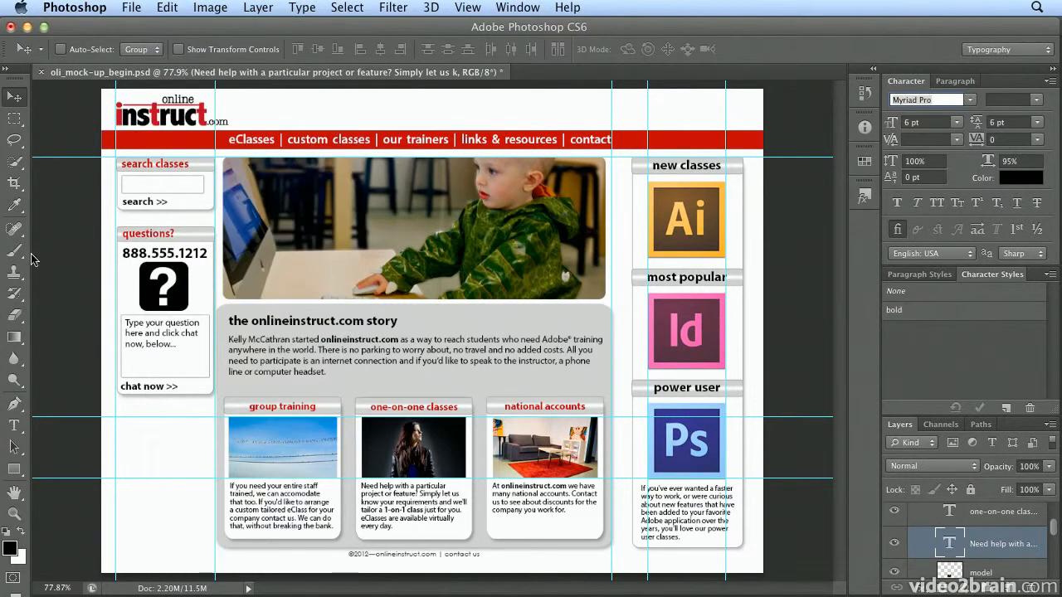
{"action": "left_click", "coordinate": [14, 425]}
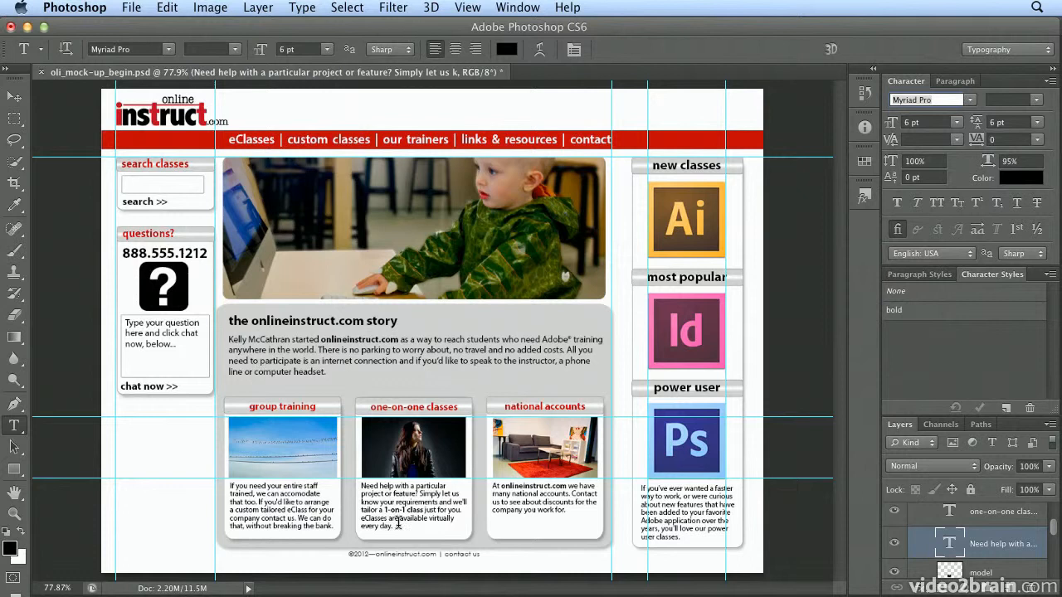
{"action": "left_click", "coordinate": [396, 509]}
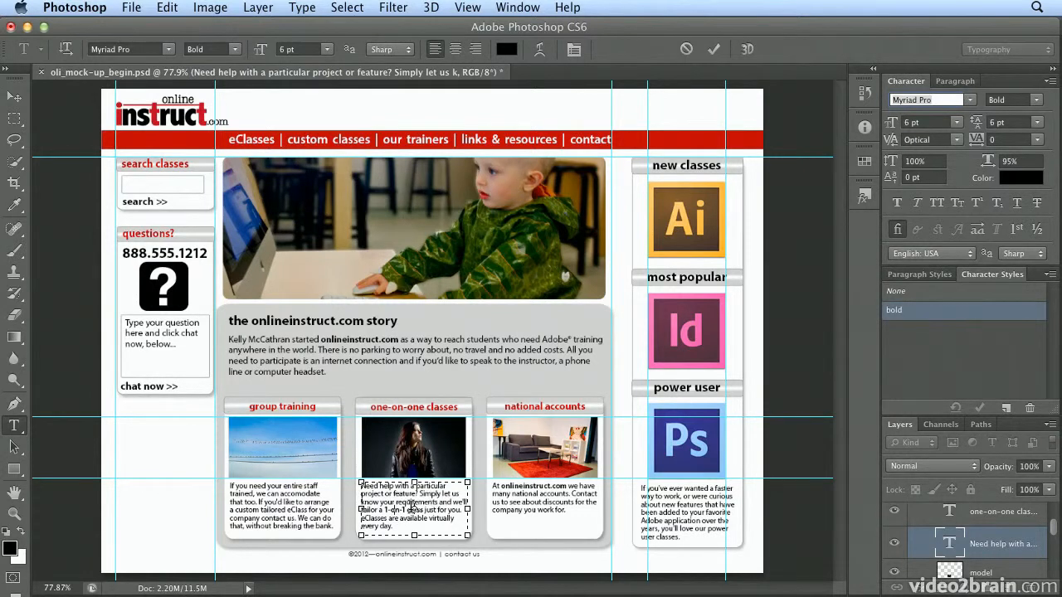
Set the "bold" character style's text color to hex 990000 and accept the style options.
{"action": "double_click", "coordinate": [936, 320]}
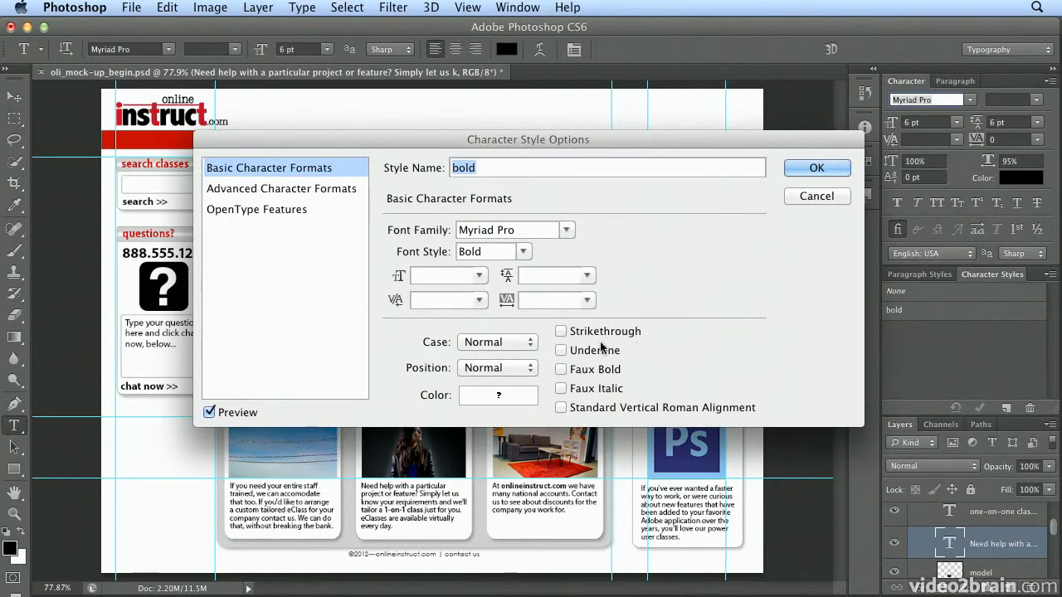
{"action": "left_click", "coordinate": [498, 395]}
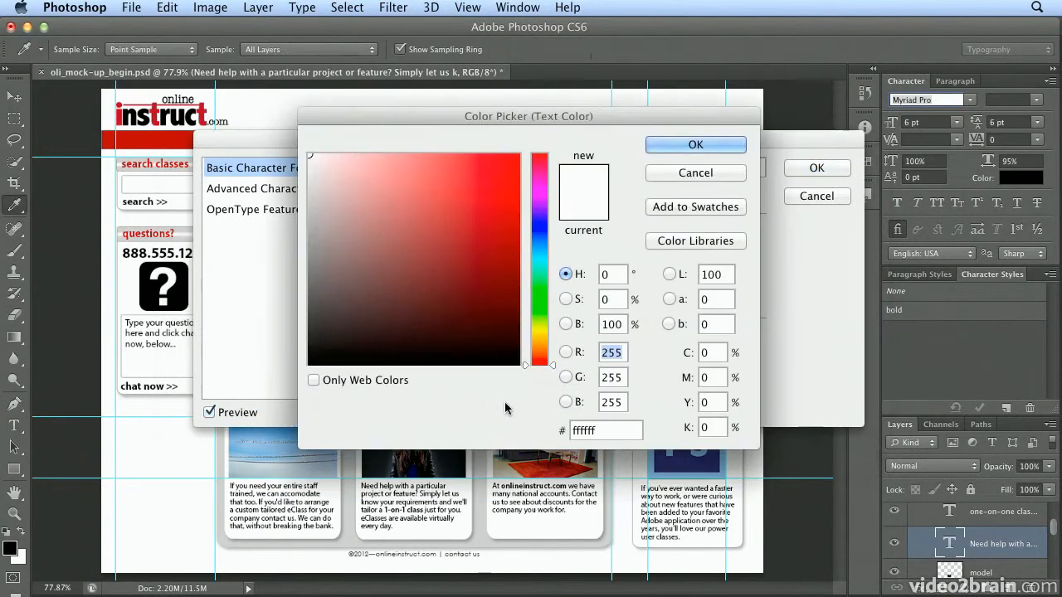
{"action": "double_click", "coordinate": [588, 430]}
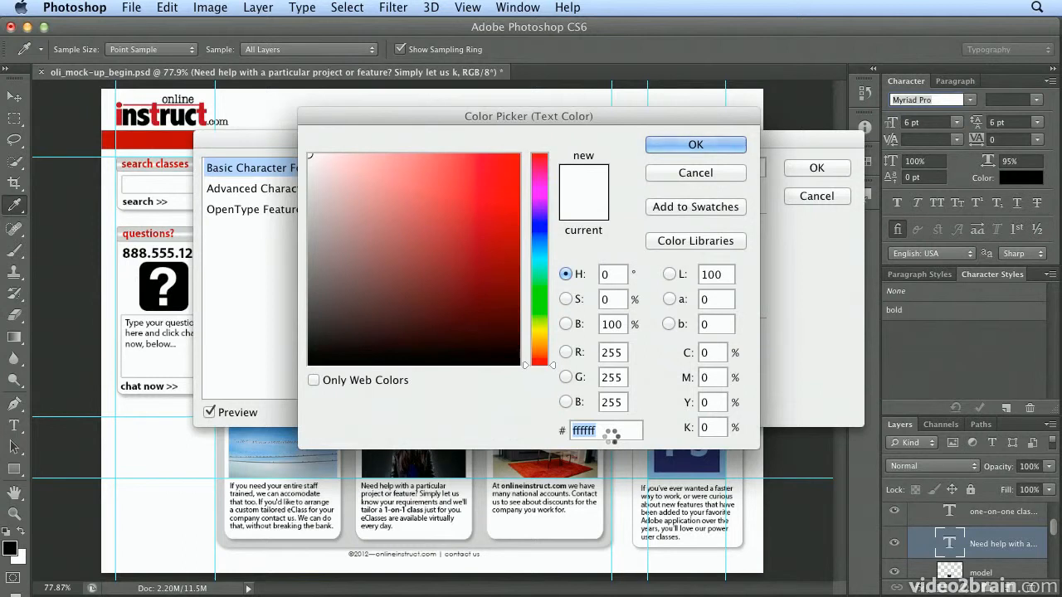
{"action": "type", "text": "9"}
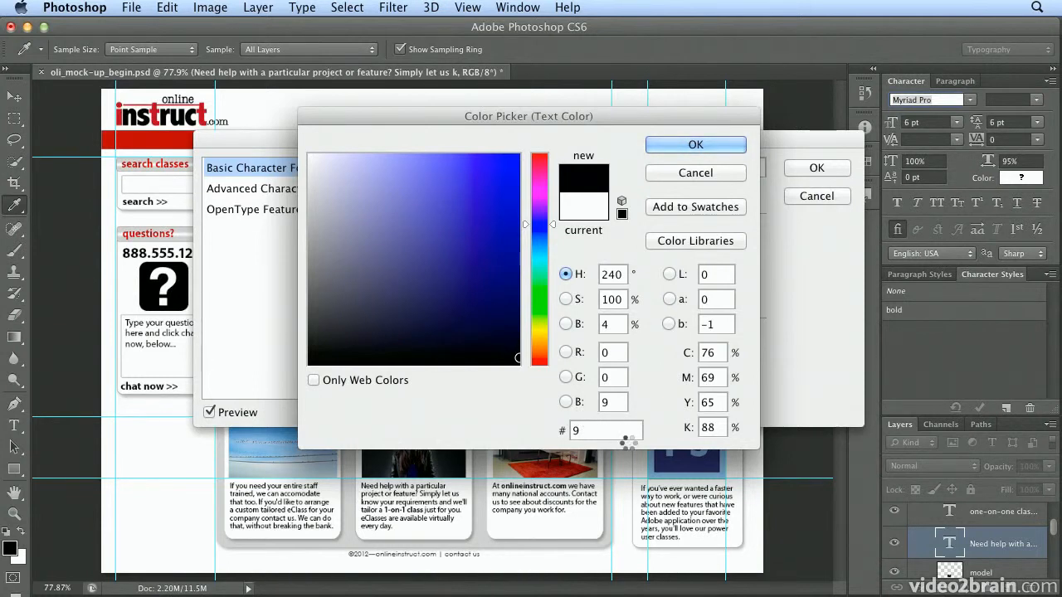
{"action": "type", "text": "9"}
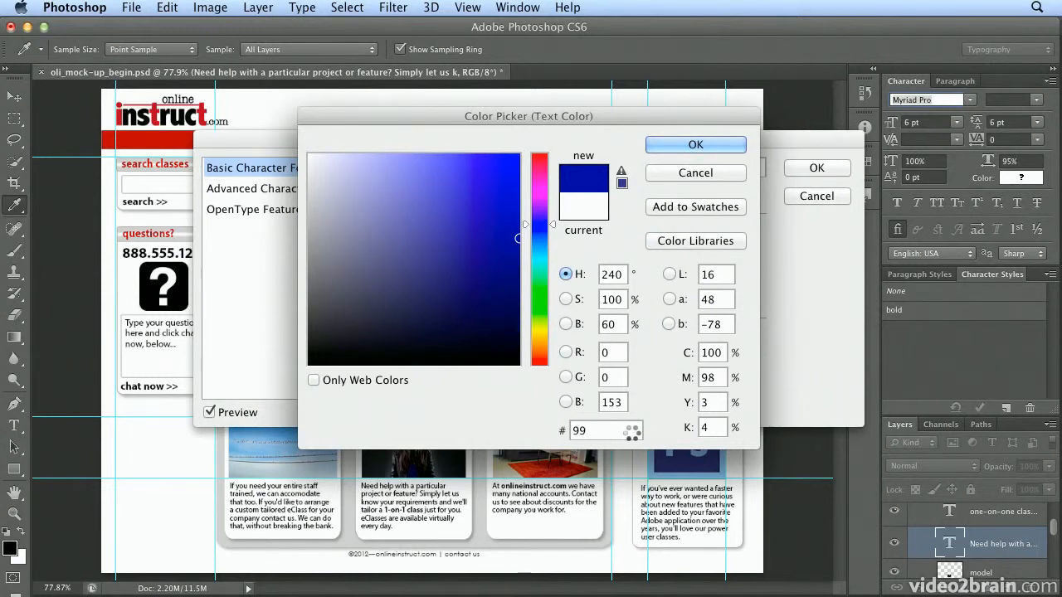
{"action": "type", "text": "0000"}
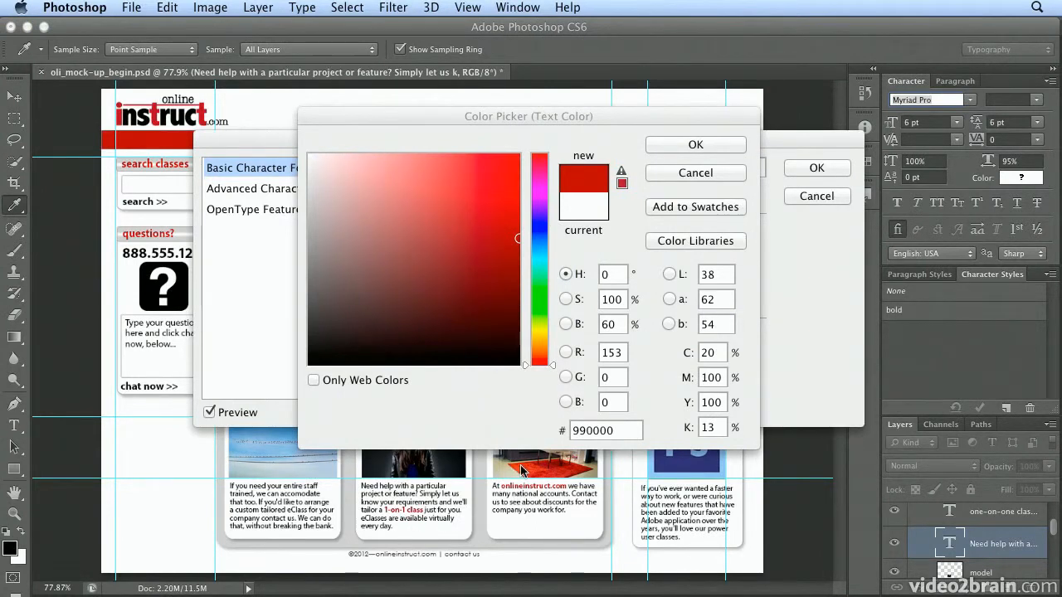
{"action": "left_click", "coordinate": [687, 145]}
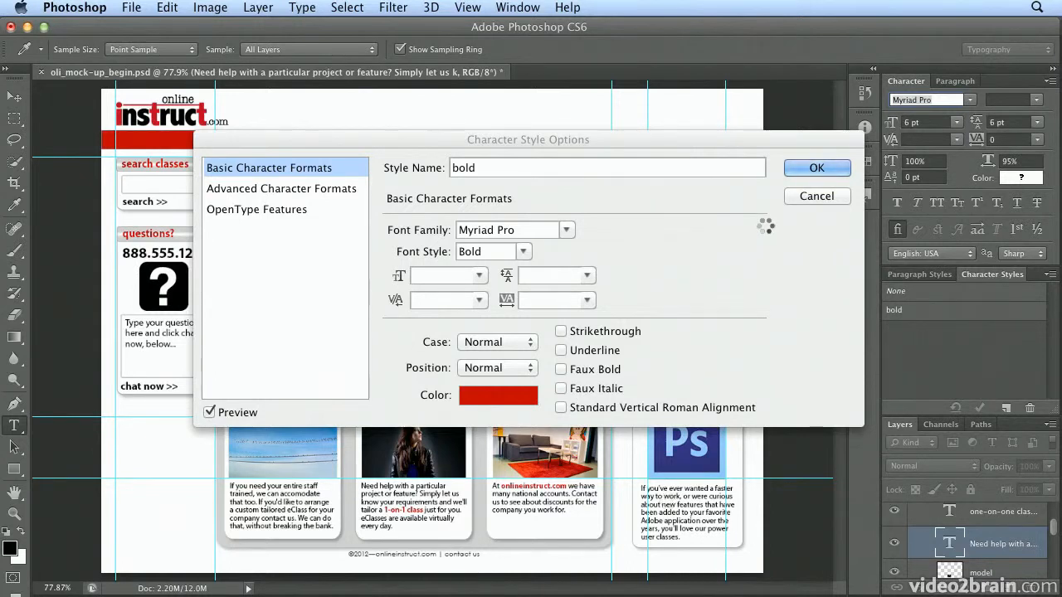
{"action": "left_click", "coordinate": [801, 167]}
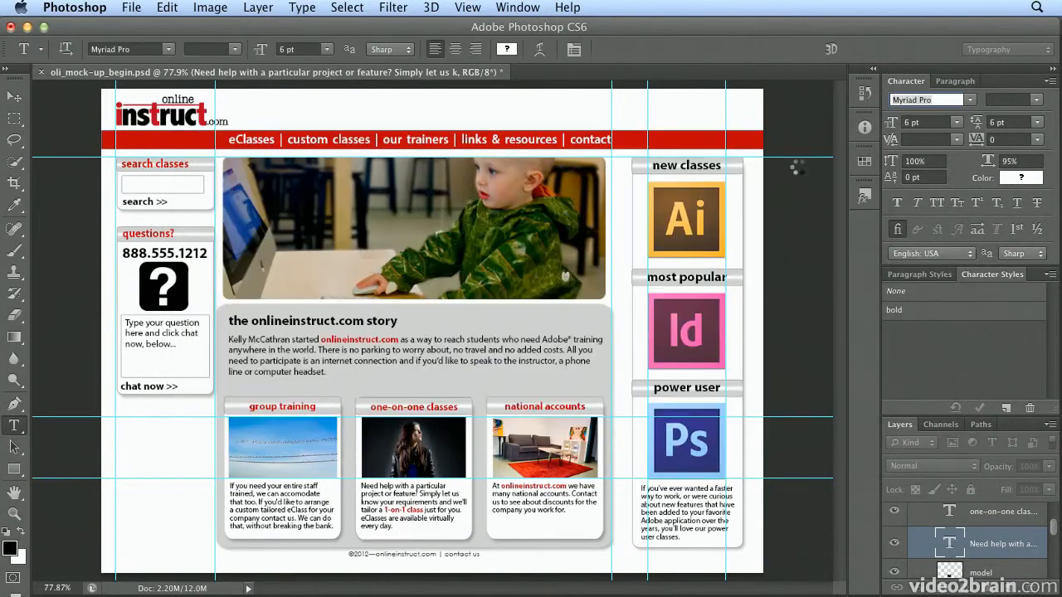
Display the list of paragraph styles, and switch the workspace to Essentials.
{"action": "left_click", "coordinate": [888, 277]}
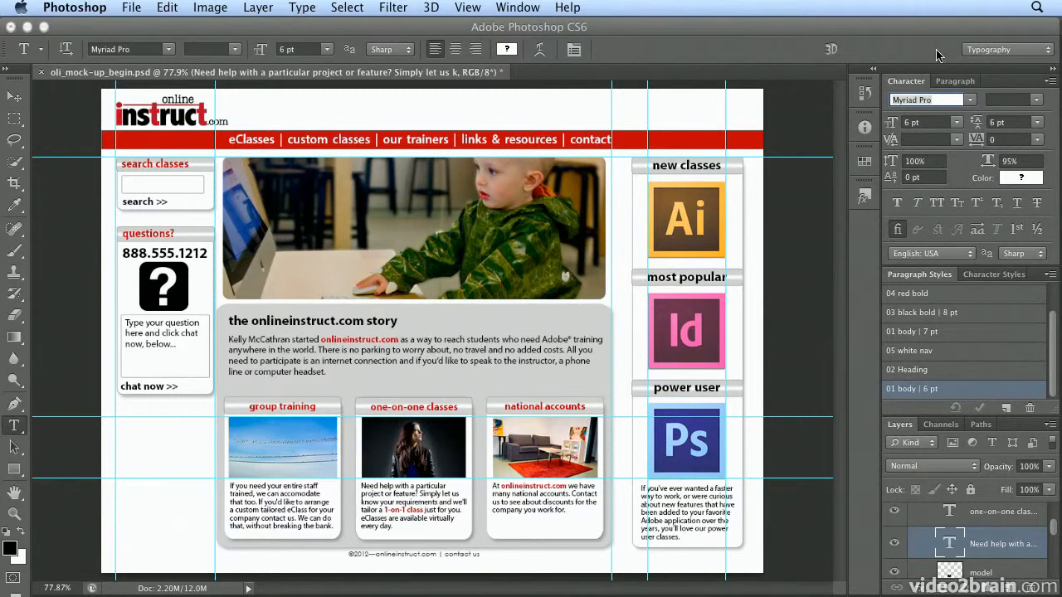
{"action": "left_click", "coordinate": [996, 57]}
{"action": "left_click", "coordinate": [996, 14]}
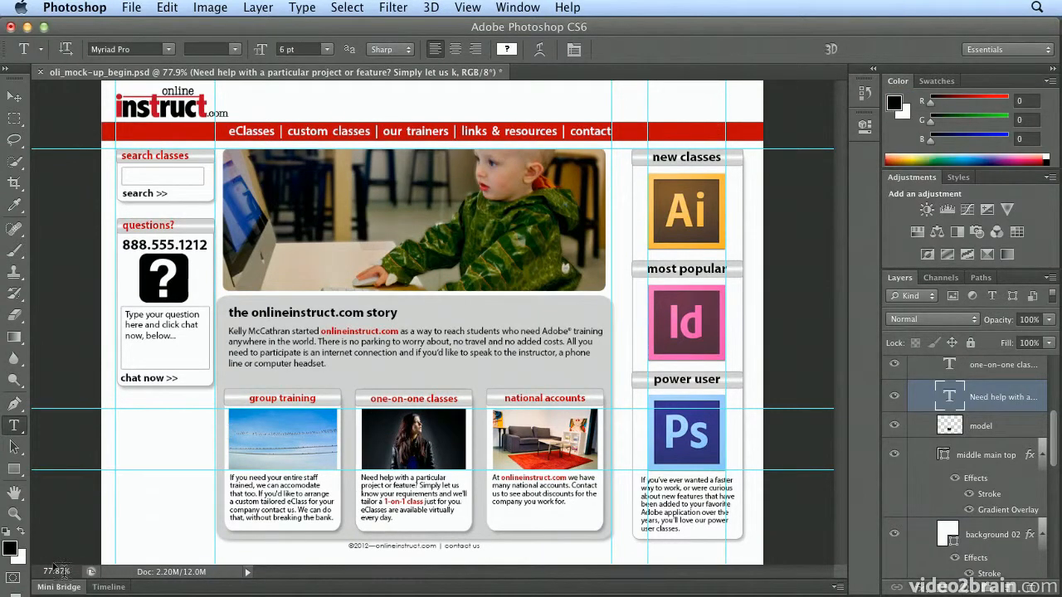
Open Photoshop_fonts.psd from the 08_Typography_Mock-up folder in Mini Bridge with Photoshop, and collapse Mini Bridge.
{"action": "left_click", "coordinate": [58, 587]}
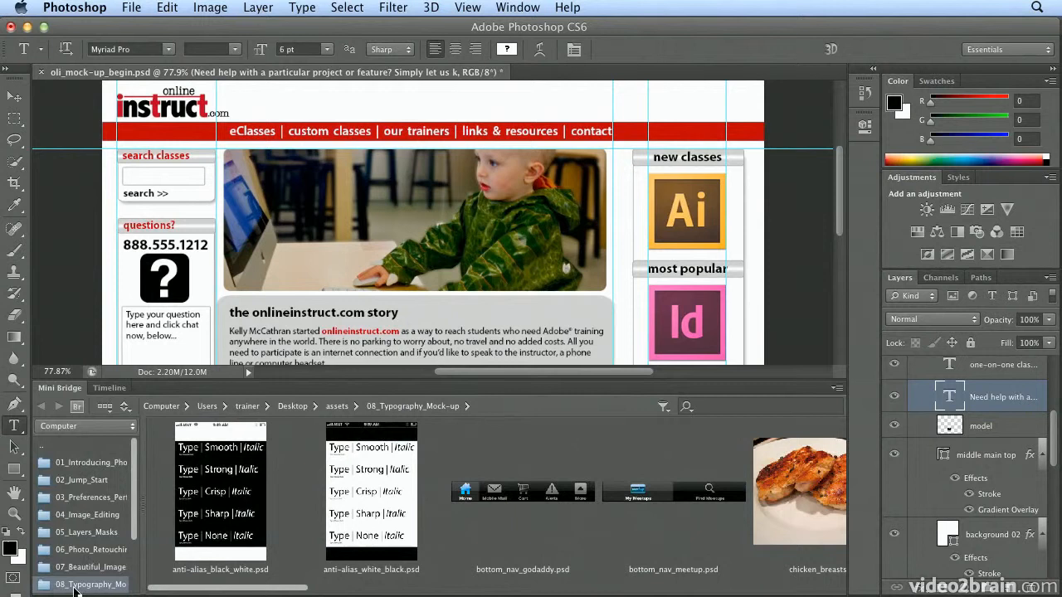
{"action": "left_click_drag", "start_coordinate": [304, 589], "coordinate": [793, 594]}
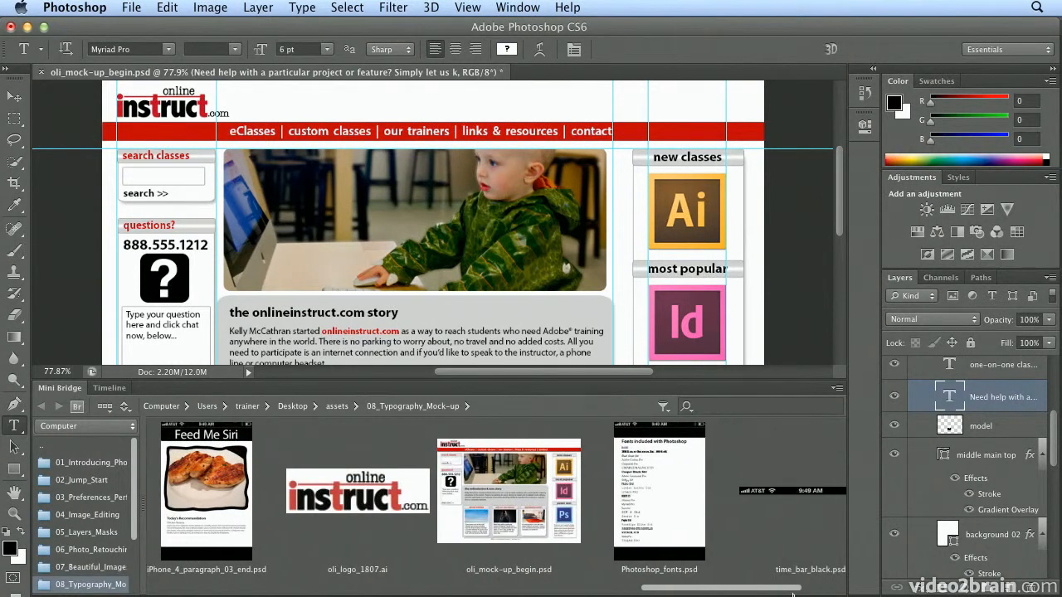
{"action": "left_click", "coordinate": [632, 521]}
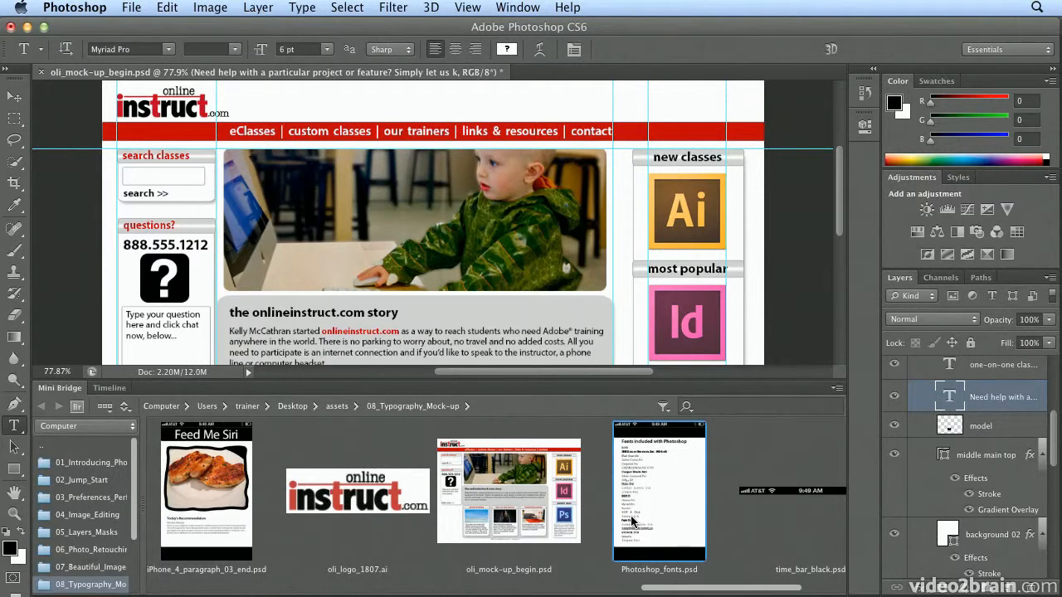
{"action": "right_click", "coordinate": [632, 521]}
{"action": "mouse_move", "coordinate": [688, 554]}
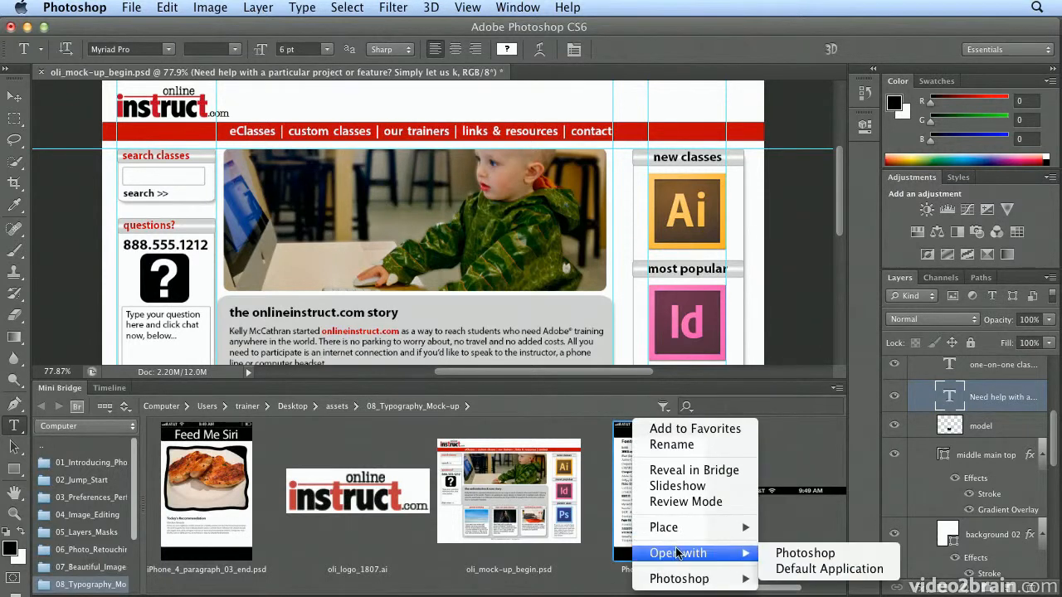
{"action": "left_click", "coordinate": [821, 554]}
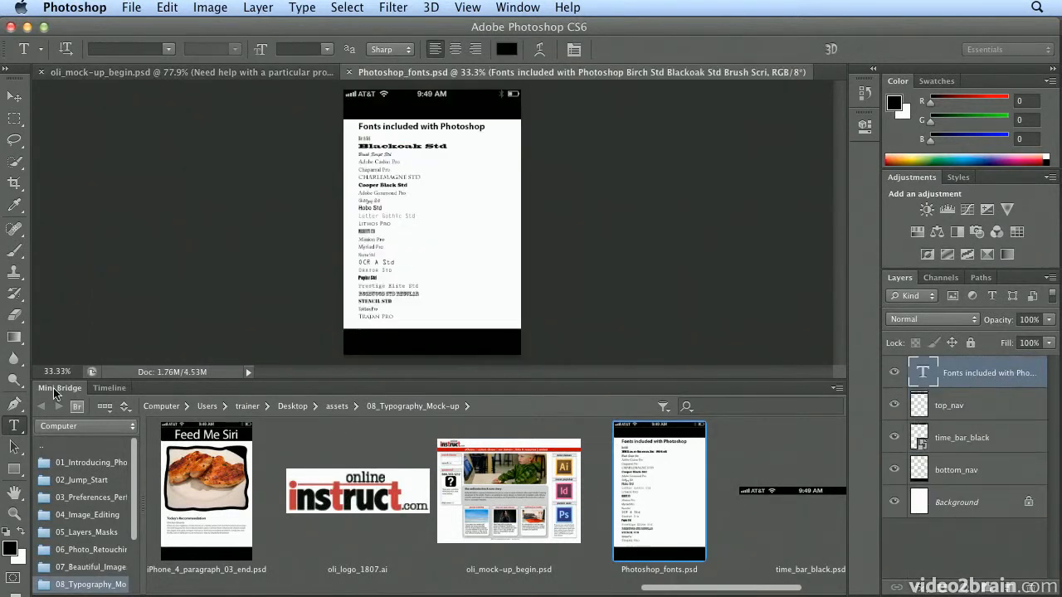
{"action": "double_click", "coordinate": [54, 388]}
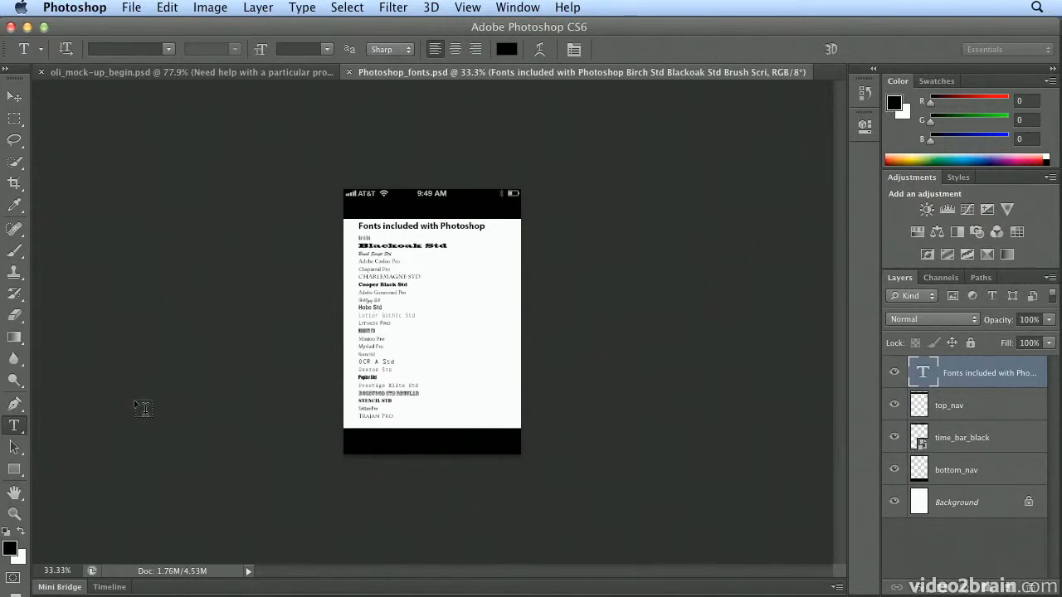
Examine the font list at 100% zoom and check the fonts of the Birch Std, Blackoak Std and Adobe Caslon Pro lines.
{"action": "key", "text": "super+plus"}
{"action": "key", "text": "super+plus"}
{"action": "key", "text": "super+plus"}
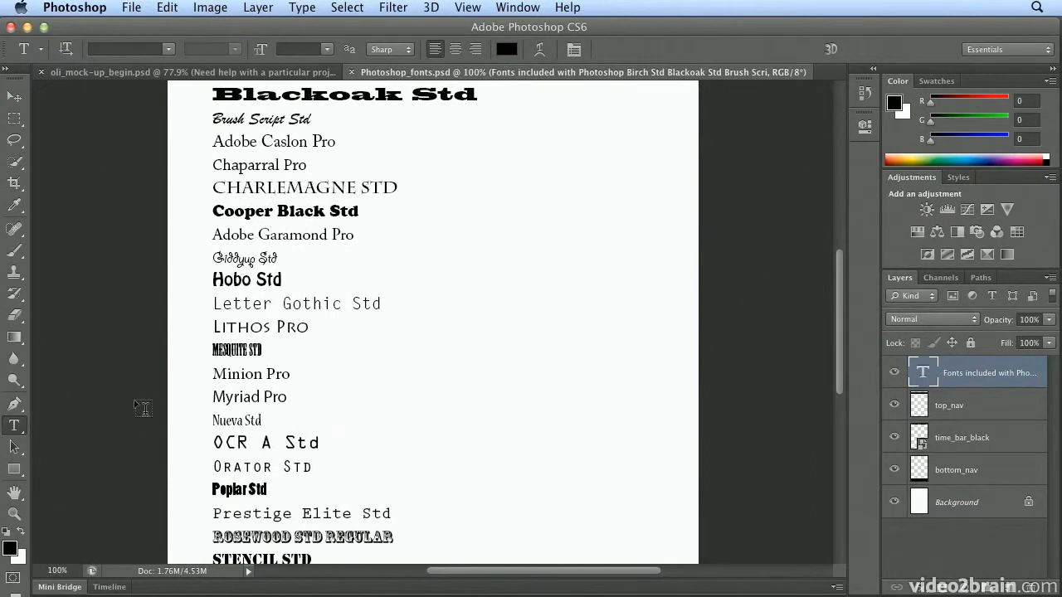
{"action": "scroll", "coordinate": [143, 408], "scroll_direction": "up", "scroll_amount": 5}
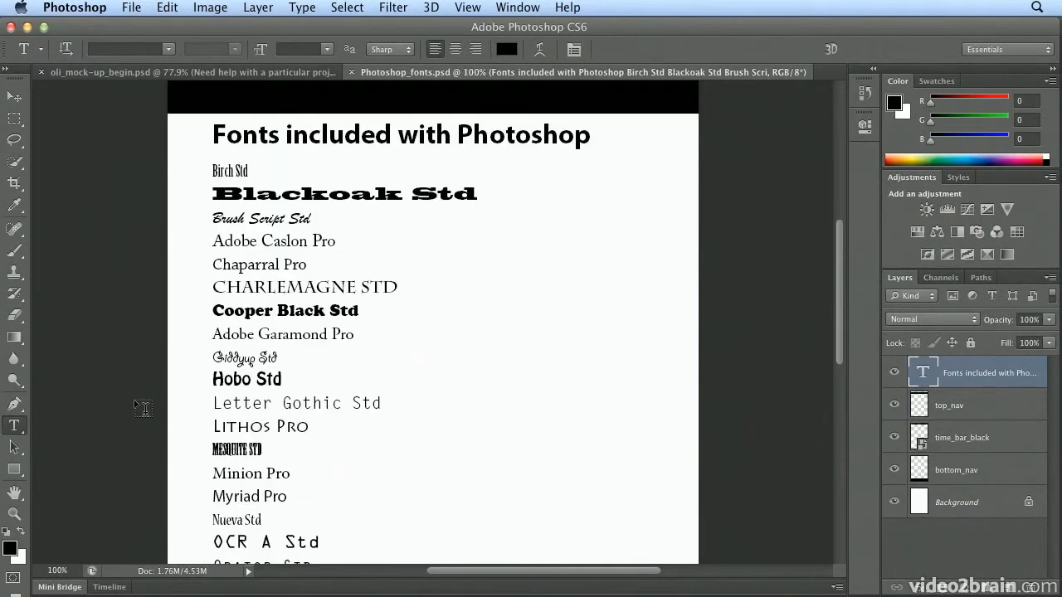
{"action": "left_click", "coordinate": [231, 170]}
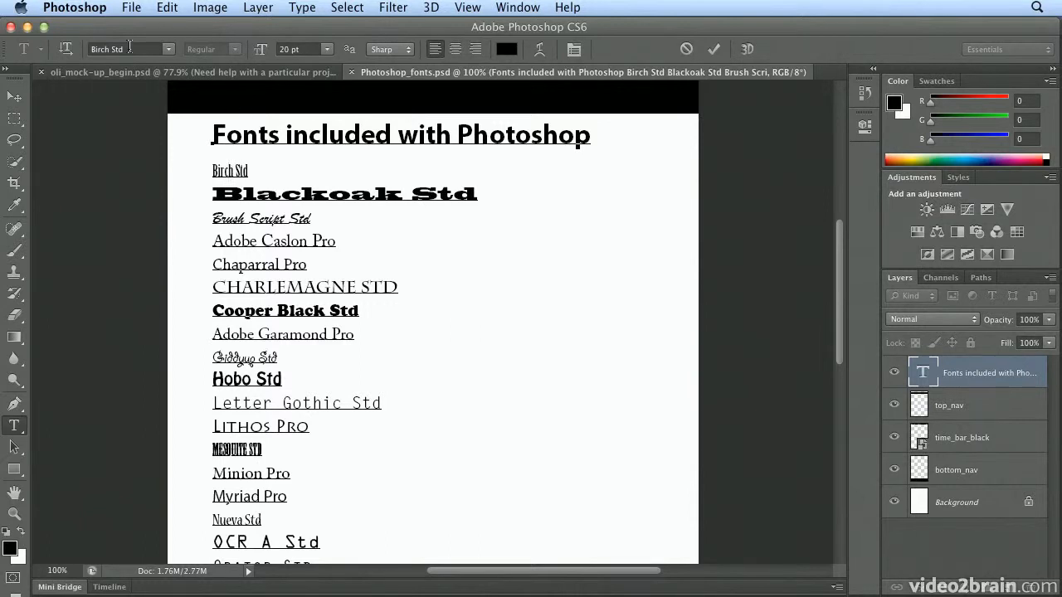
{"action": "left_click", "coordinate": [273, 194]}
{"action": "left_click", "coordinate": [258, 240]}
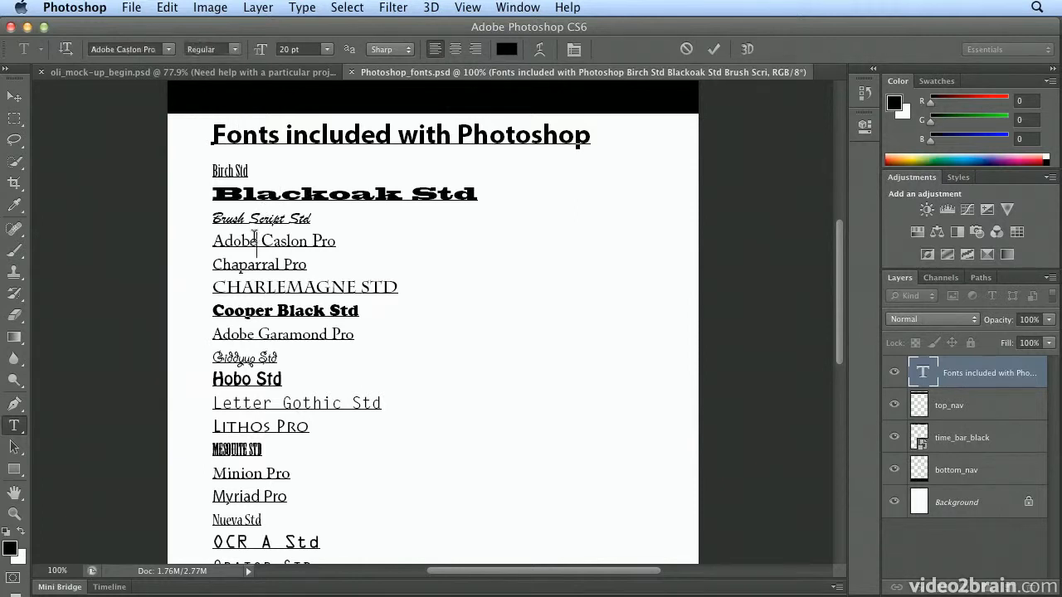
Review the font styles available for Adobe Caslon Pro, keeping Regular, and look through the rest of the font list.
{"action": "left_click", "coordinate": [237, 49]}
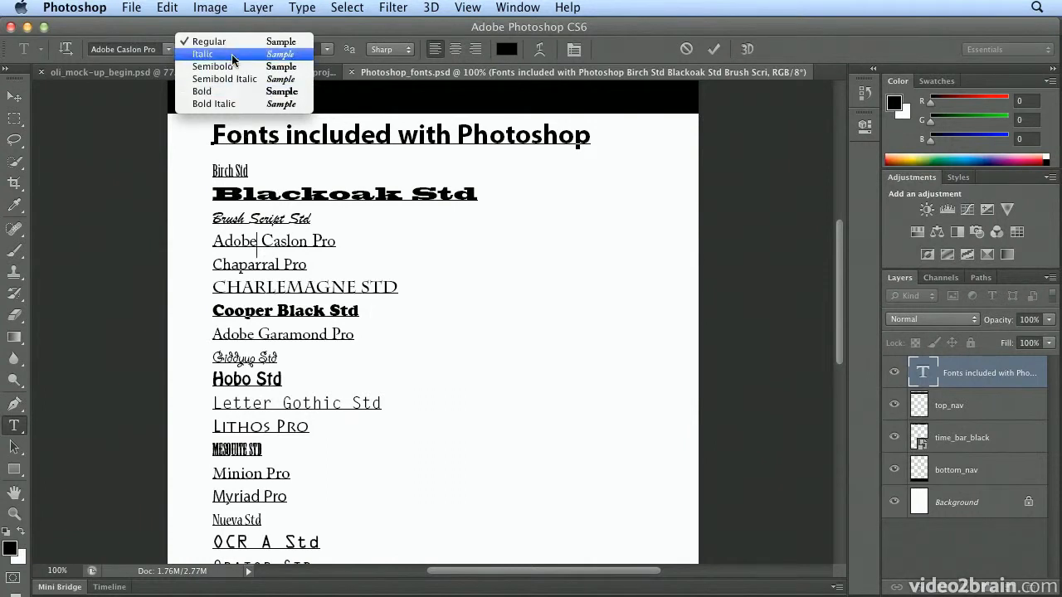
{"action": "left_click", "coordinate": [232, 43]}
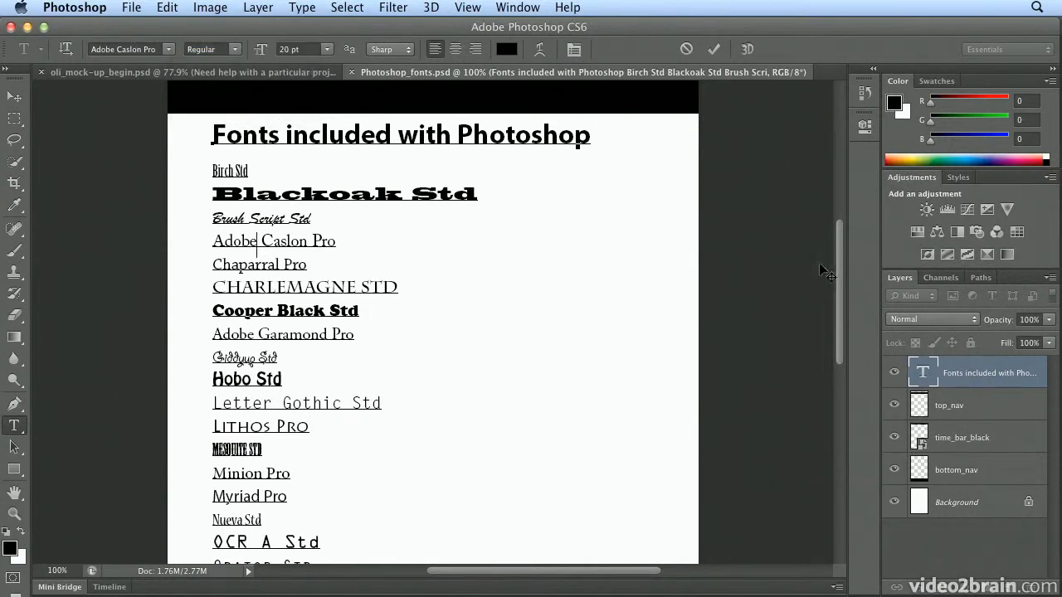
{"action": "left_click_drag", "start_coordinate": [839, 272], "coordinate": [838, 302]}
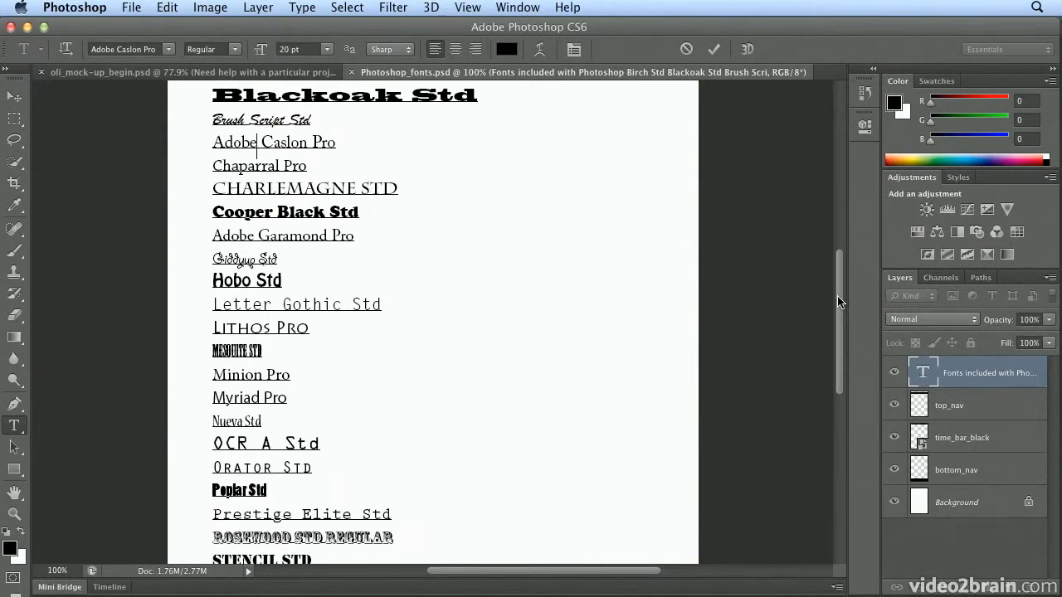
{"action": "left_click_drag", "start_coordinate": [838, 303], "coordinate": [844, 342]}
{"action": "scroll", "coordinate": [847, 287], "scroll_direction": "up", "scroll_amount": 2}
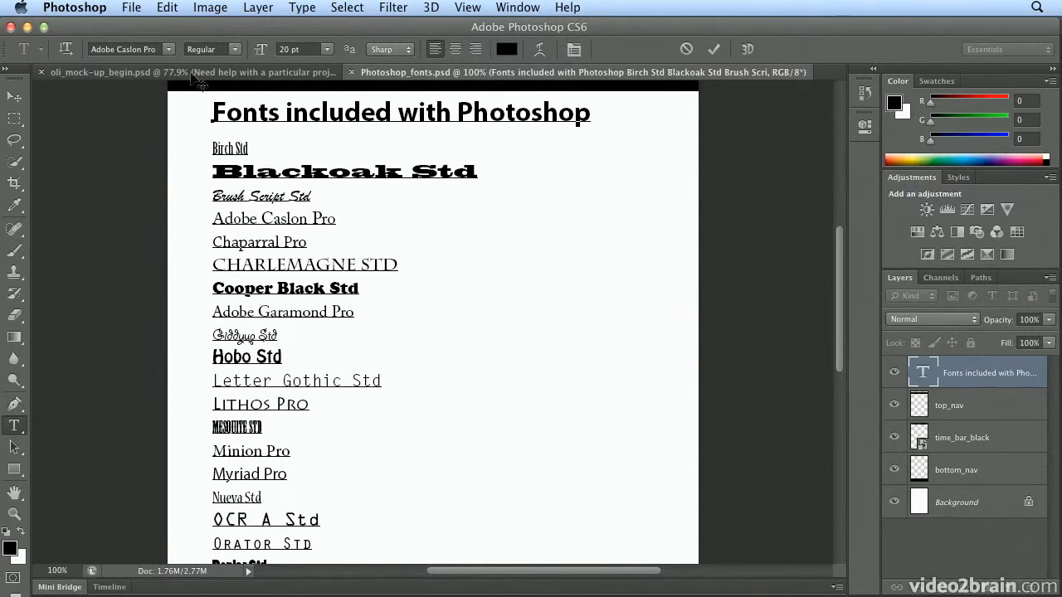
Return to oli_mock-up_begin.psd, switch to the Typography workspace and display the character styles.
{"action": "left_click", "coordinate": [190, 72]}
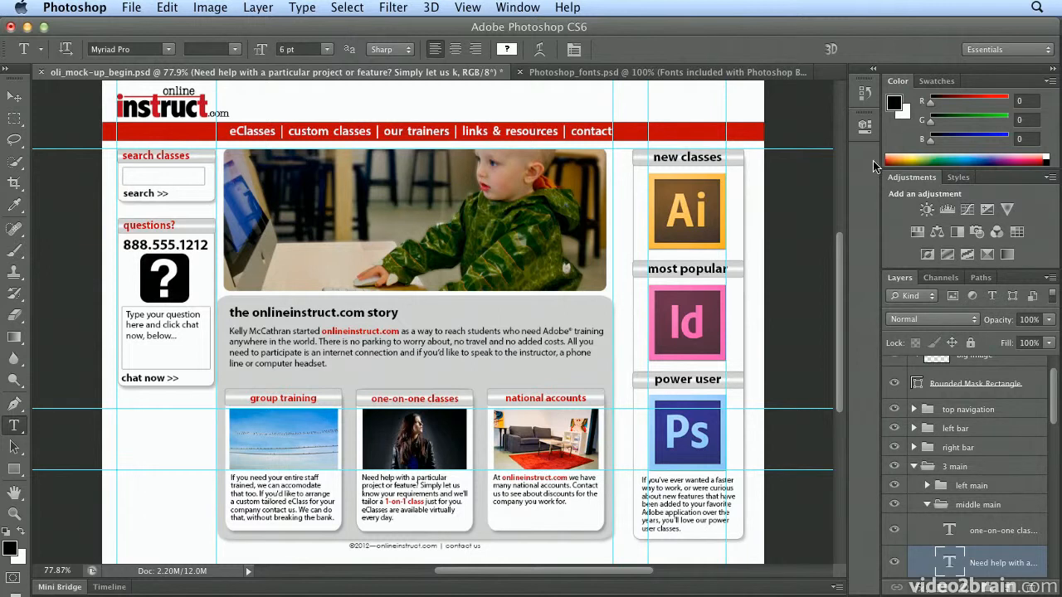
{"action": "left_click", "coordinate": [971, 53]}
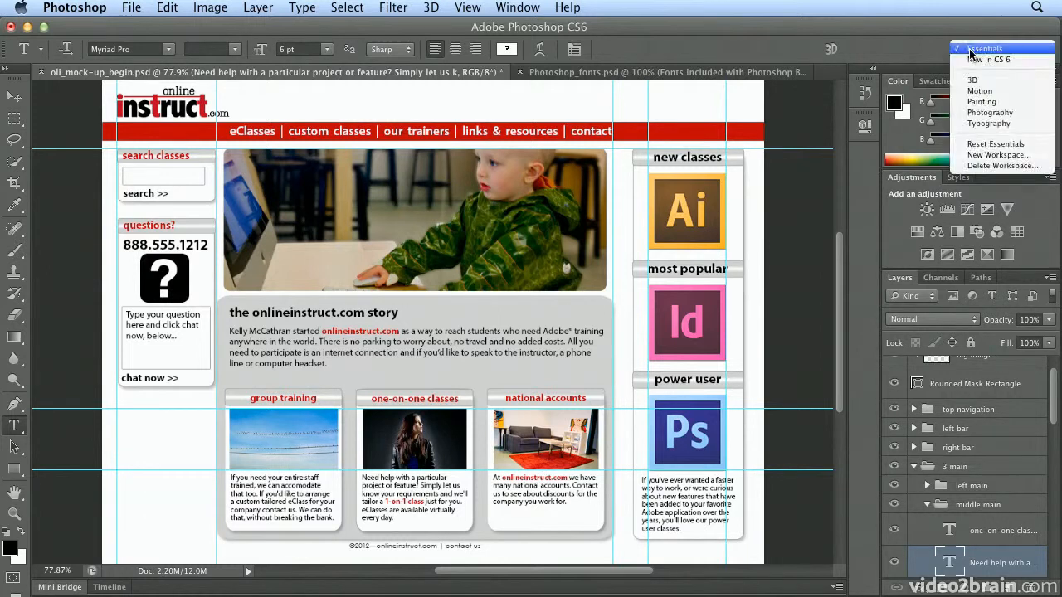
{"action": "left_click", "coordinate": [985, 125]}
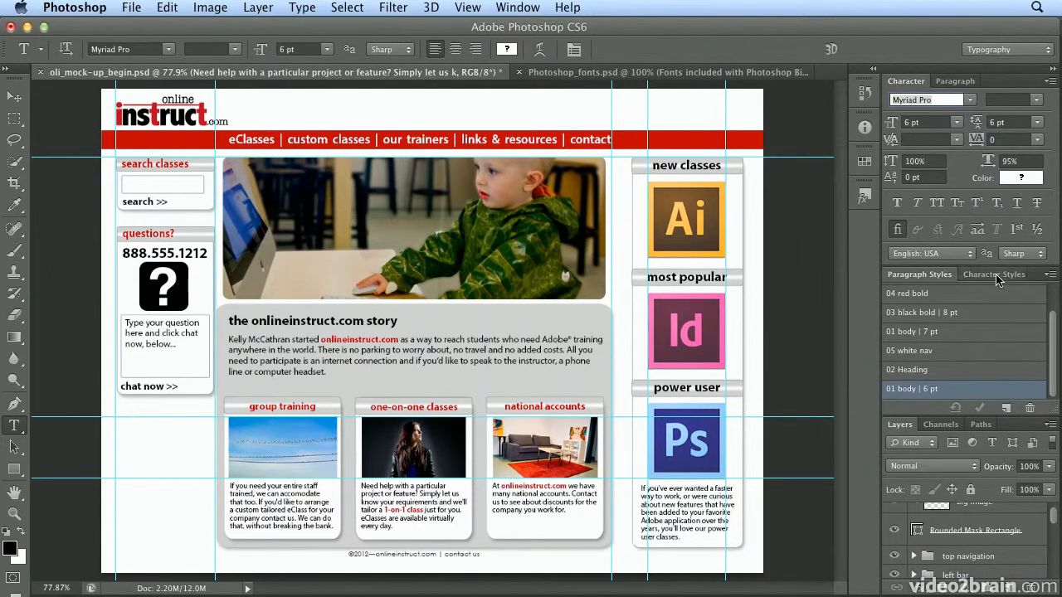
{"action": "left_click", "coordinate": [996, 275]}
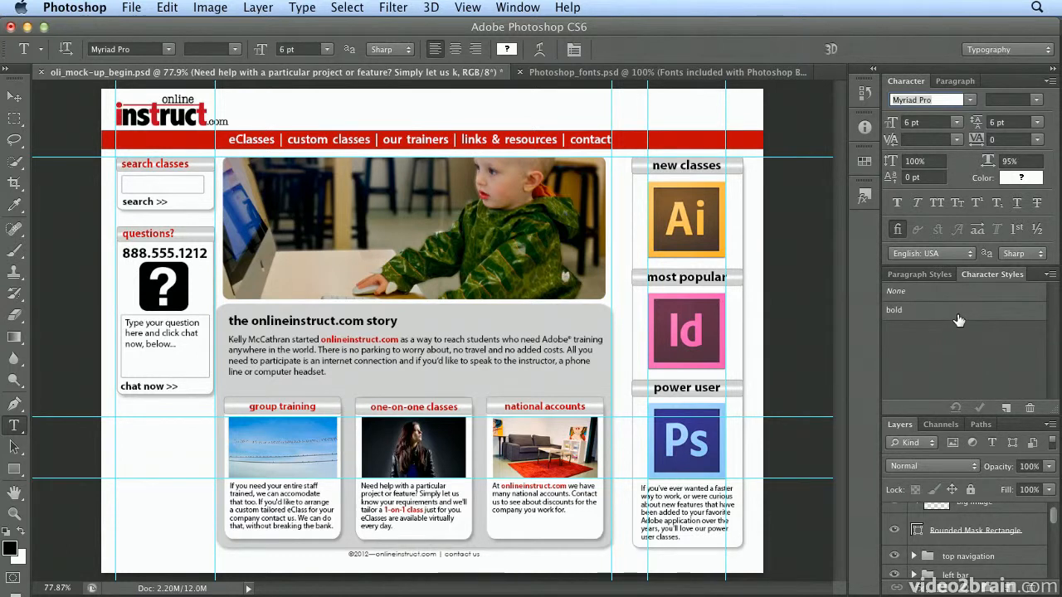